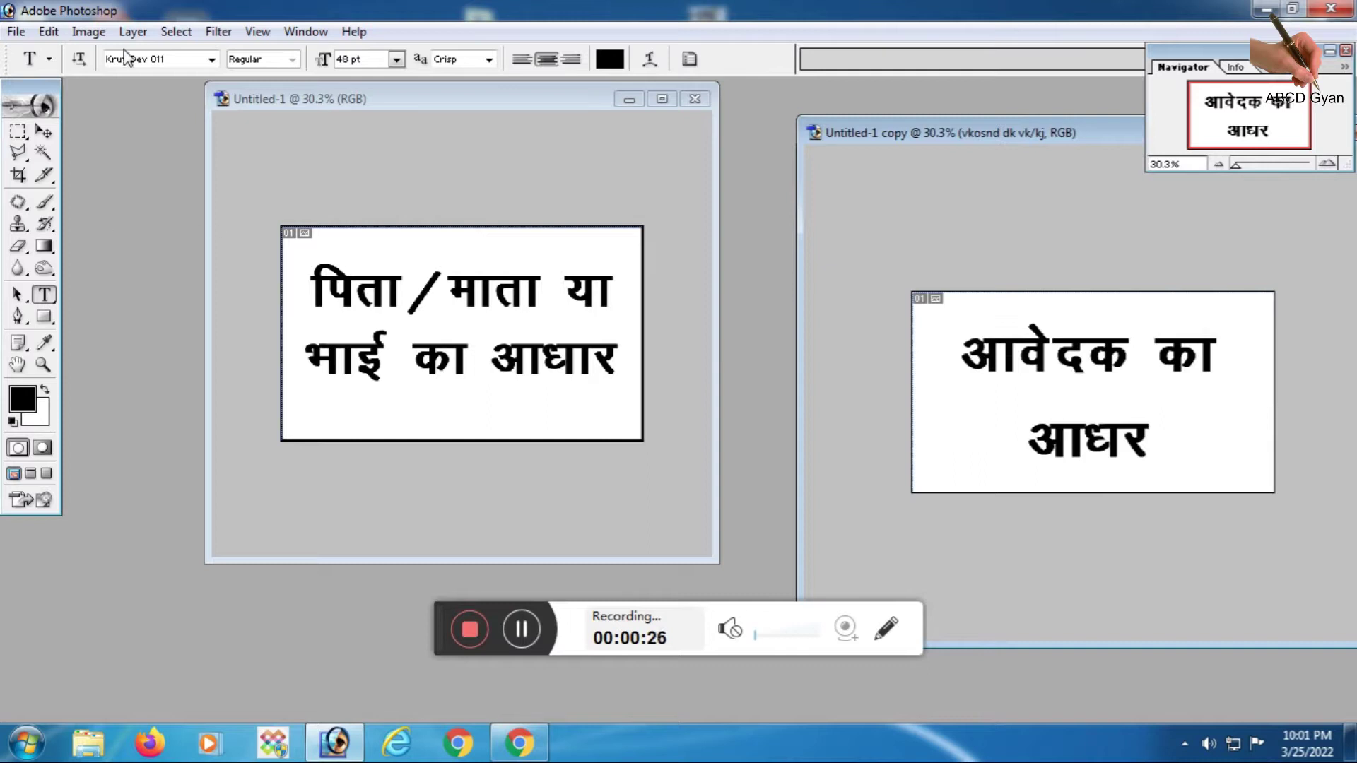
# Select the entire आवेदक का आधर image, stroke a black border around it, and clear the selection
pyautogui.click(181, 627)
pyautogui.click(18, 132)
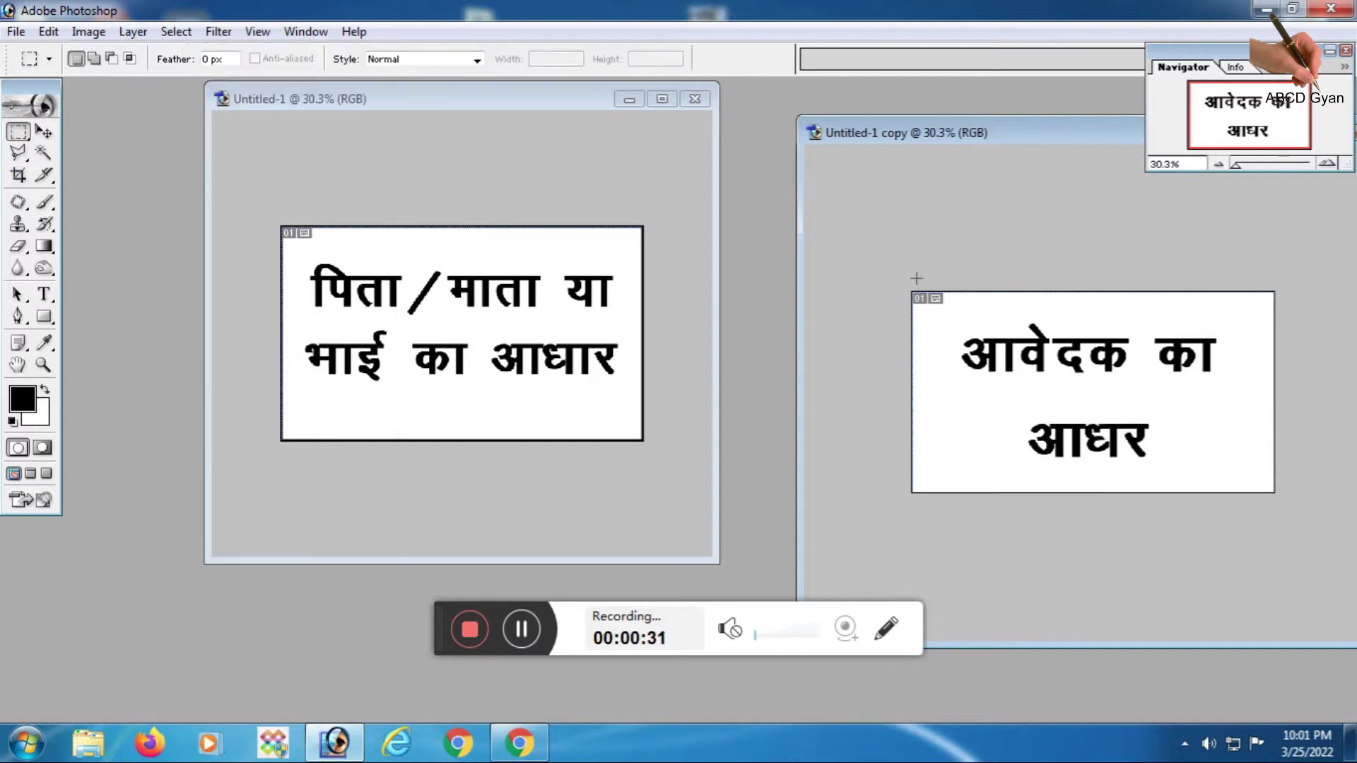
pyautogui.click(48, 31)
pyautogui.click(67, 427)
pyautogui.press('Escape')
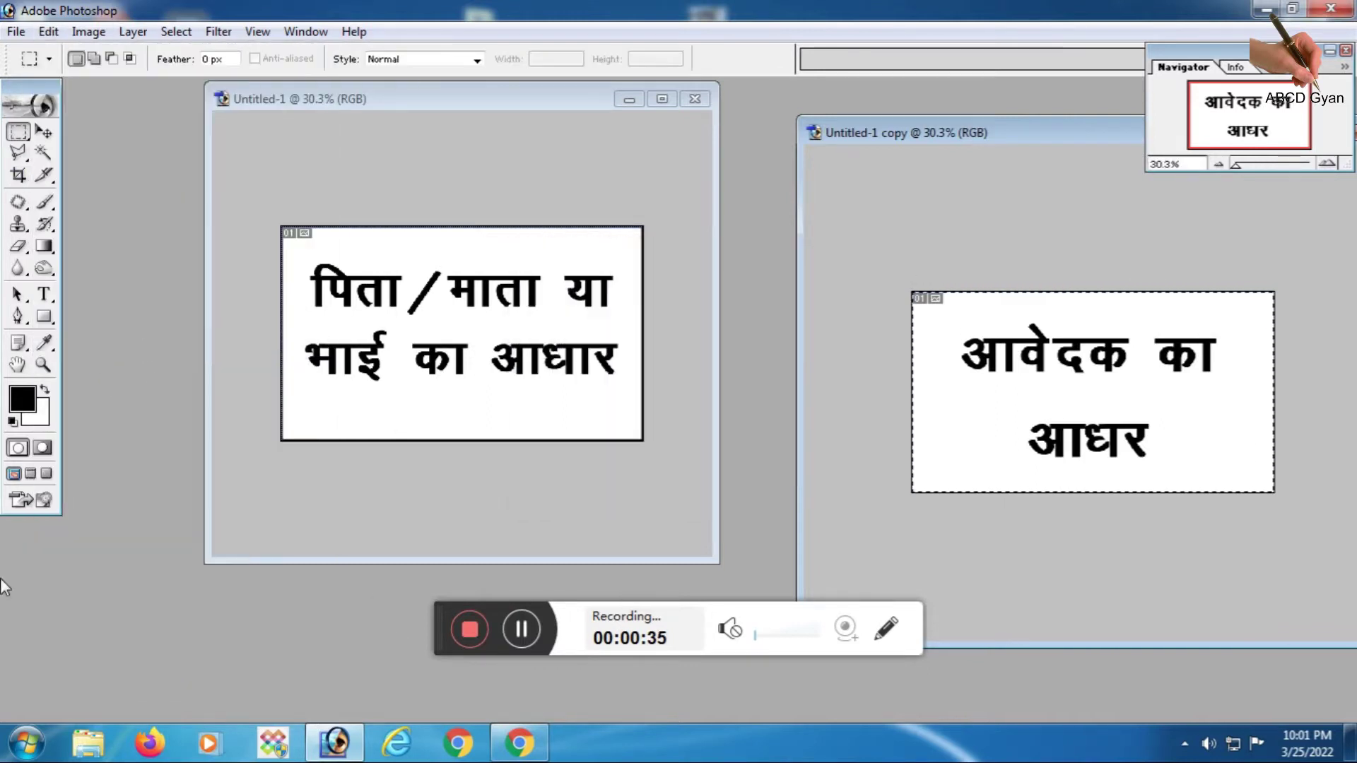
pyautogui.click(48, 31)
pyautogui.click(62, 339)
pyautogui.click(431, 267)
pyautogui.hotkey('ctrl', 'd')
# Extend the canvas of the पिता/माता या भाई का आधार image downward with the Crop tool, adding blank space below the text
pyautogui.press('c')
pyautogui.click(420, 261)
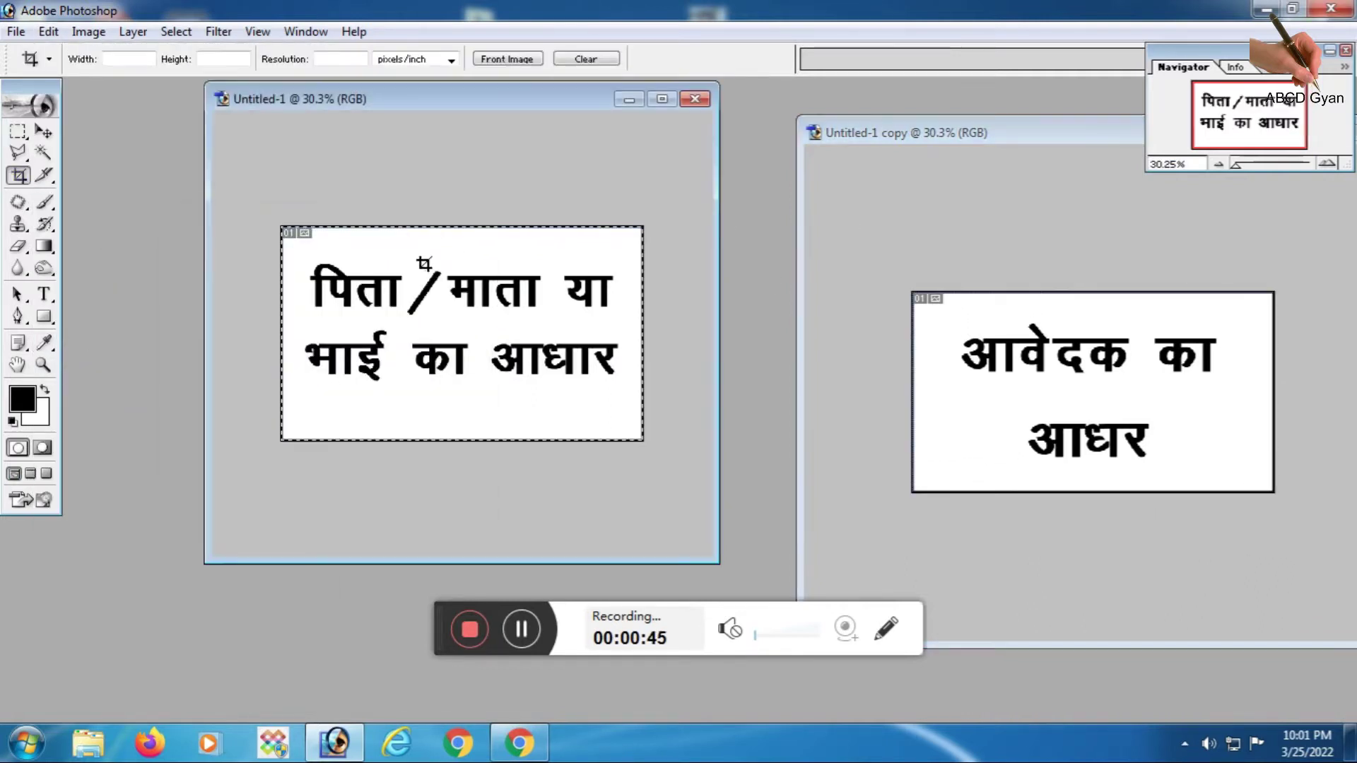
pyautogui.moveTo(266, 203); pyautogui.dragTo(525, 334)
pyautogui.moveTo(463, 367); pyautogui.dragTo(462, 445)
pyautogui.press('Return')
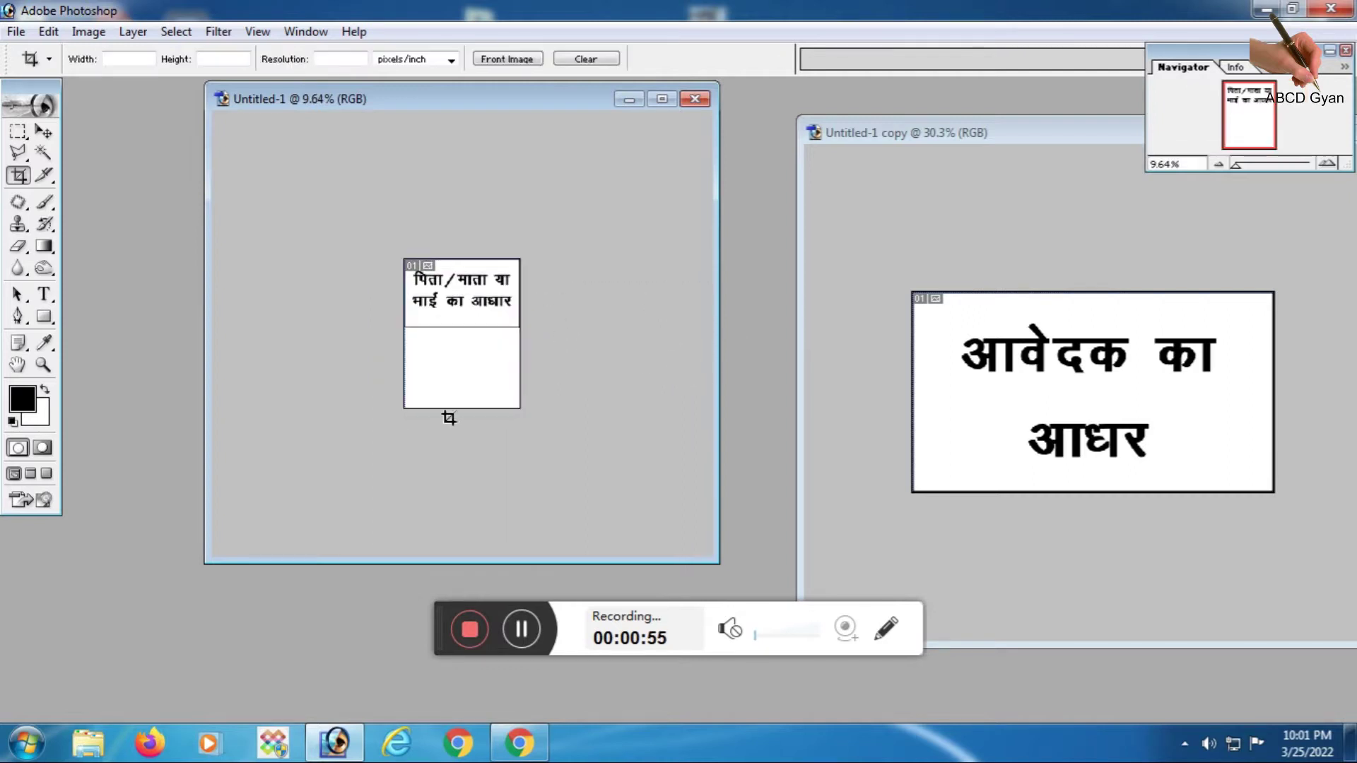
# Move a copy of the आवेदक का आधर image into the blank area beneath the पिता/माता या भाई का आधार image
pyautogui.click(923, 303)
pyautogui.press('v')
pyautogui.moveTo(944, 344); pyautogui.dragTo(491, 375)
pyautogui.press('c')
pyautogui.hotkey('ctrl', '+')
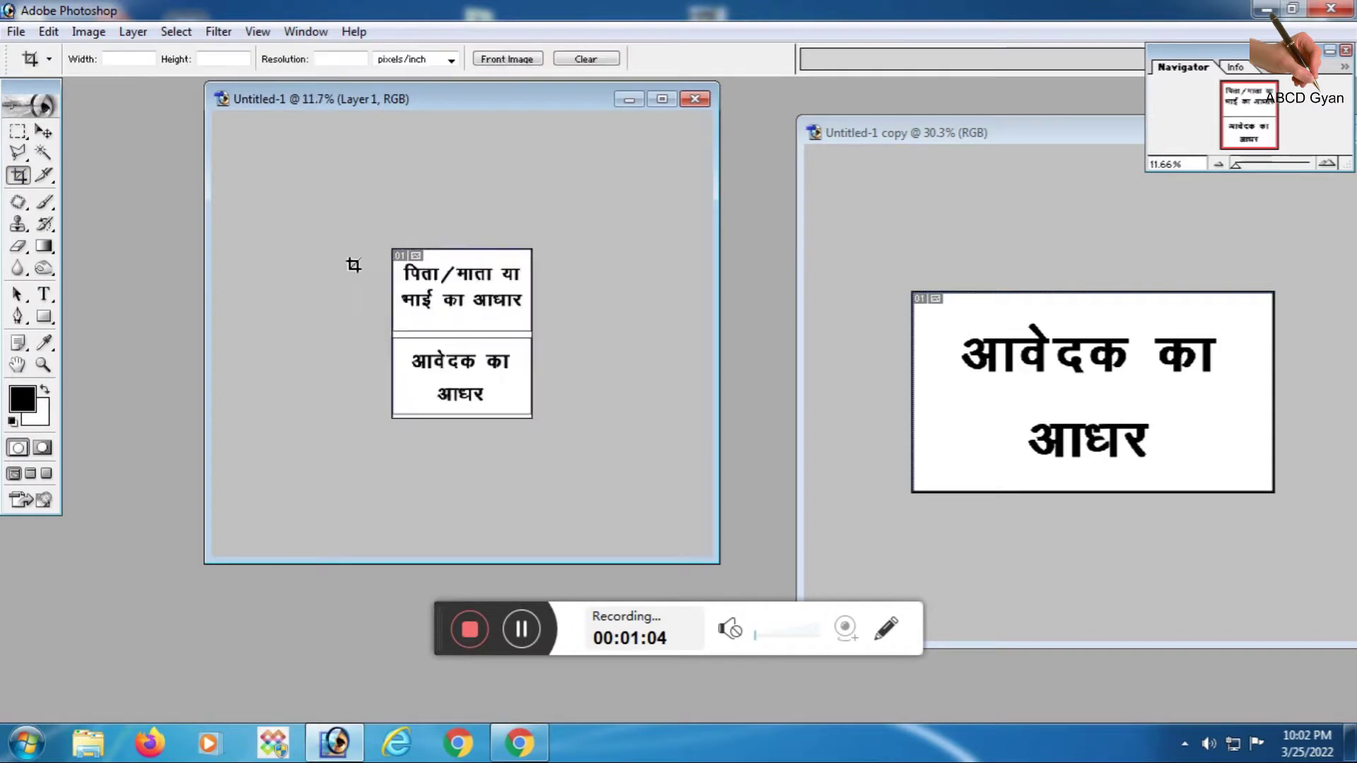
pyautogui.hotkey('ctrl', '+')
# Start saving the combined image under a new name and create and open a folder named "rtps 1" on the Desktop
pyautogui.hotkey('ctrl', 'shift', 's')
pyautogui.rightClick(645, 314)
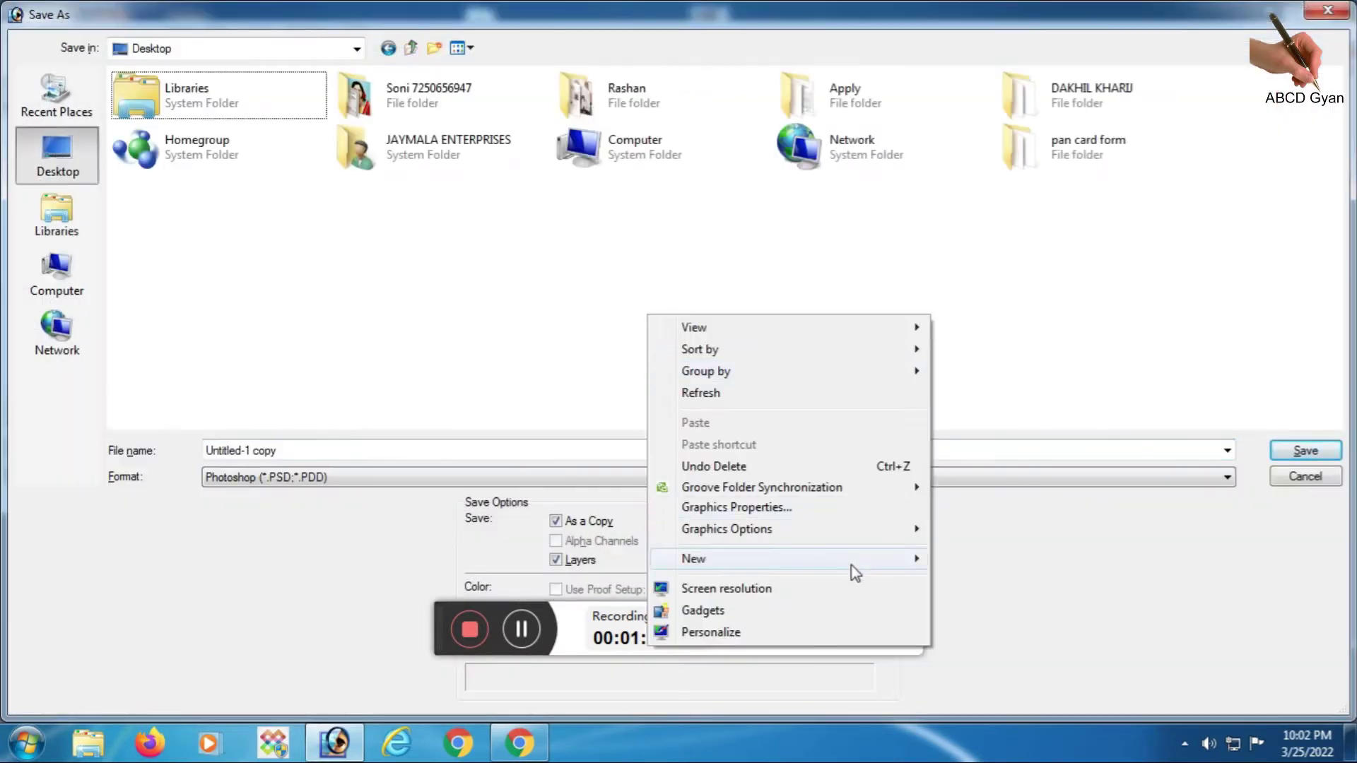
pyautogui.moveTo(854, 558)
pyautogui.click(1025, 272)
pyautogui.write('rtps ')
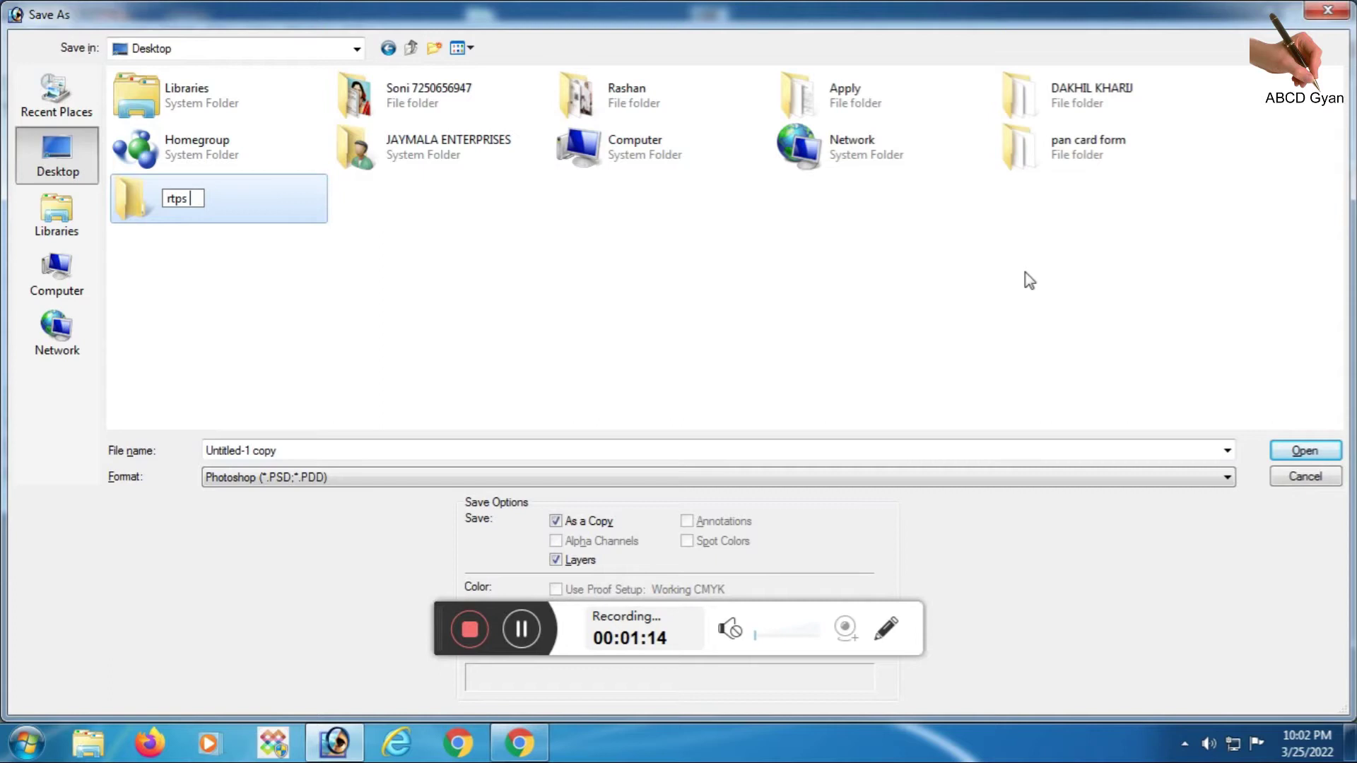
pyautogui.write('1')
pyautogui.press('Return')
pyautogui.press('Return')
# Save the combined image in JPEG format as "Adhar 1" with quality 12
pyautogui.click(621, 477)
pyautogui.click(473, 569)
pyautogui.write('Ad')
pyautogui.press('Return')
pyautogui.write('12')
pyautogui.press('Return')
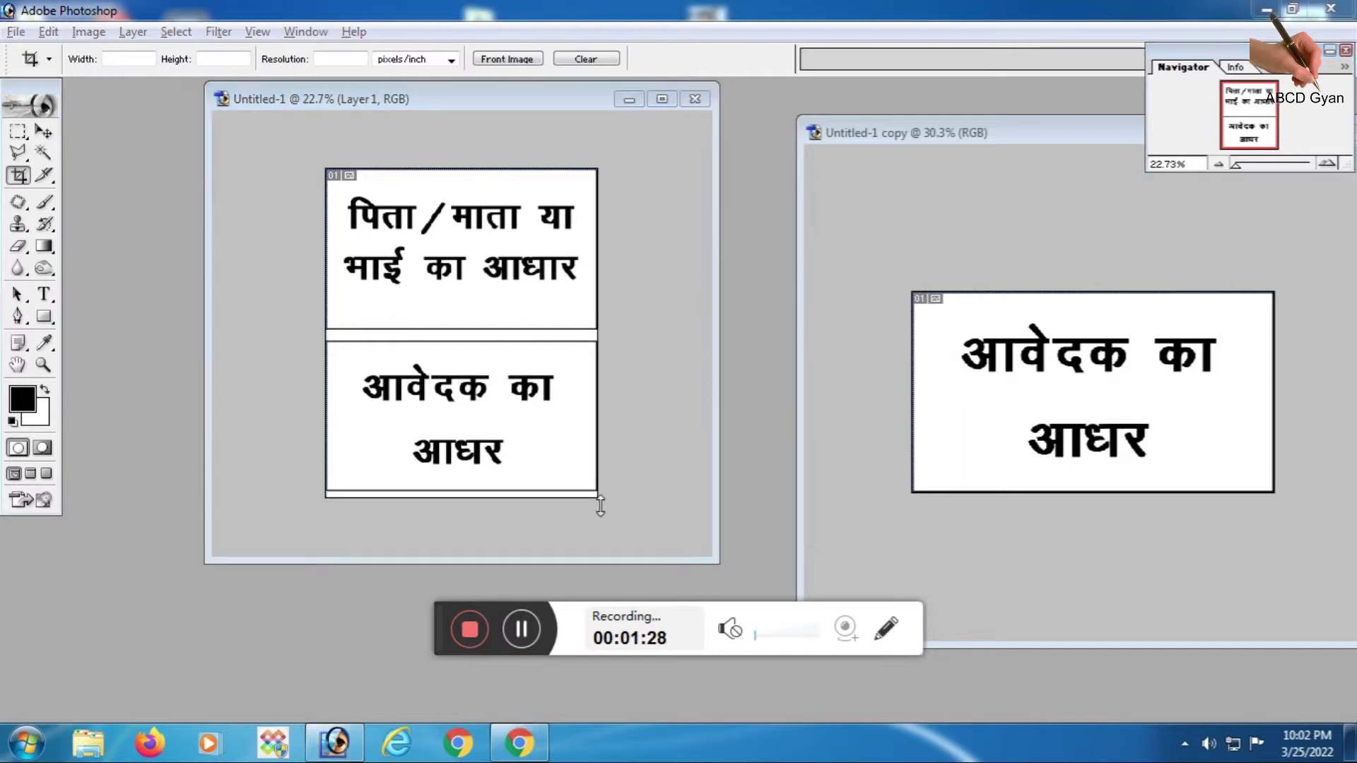
# Create a new blank document with the default settings and crop it to the upper part of the page at full width
pyautogui.hotkey('ctrl', 'n')
pyautogui.press('Return')
pyautogui.doubleClick(440, 102)
pyautogui.moveTo(375, 229); pyautogui.dragTo(990, 558)
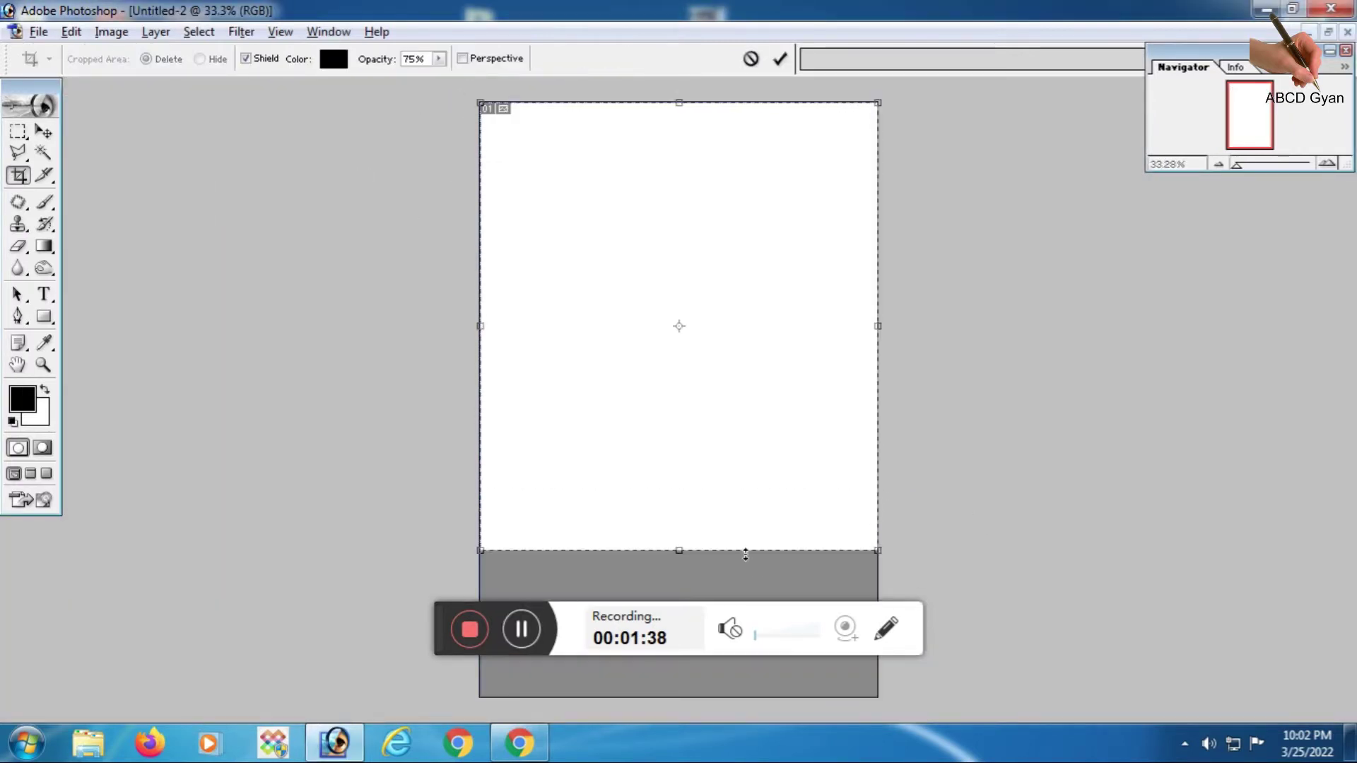
pyautogui.press('Return')
pyautogui.hotkey('ctrl', '0')
# Add the centred text फोटो in 48 pt Kruti Dev 011 to the upper half of the blank page
pyautogui.press('t')
pyautogui.moveTo(498, 273); pyautogui.dragTo(852, 497)
pyautogui.write('QksVks')
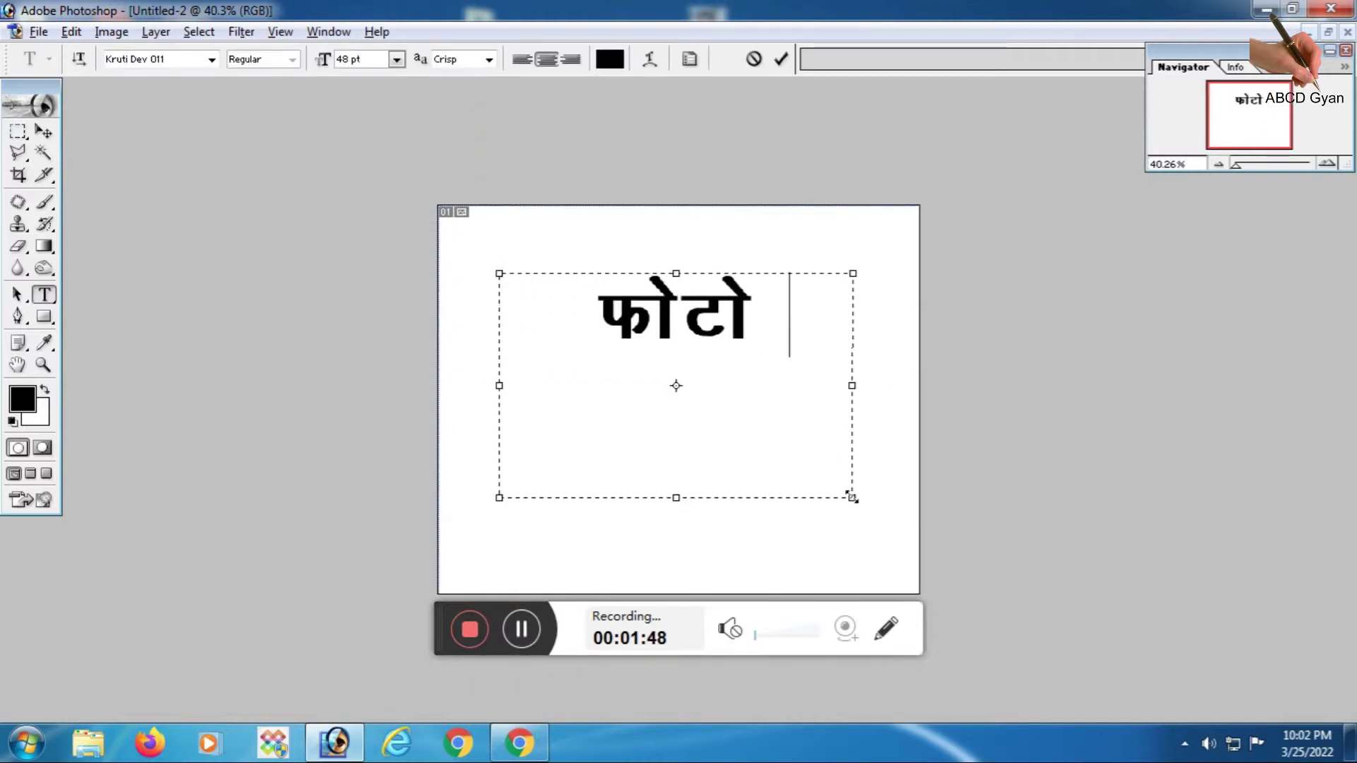
pyautogui.hotkey('ctrl', 'Return')
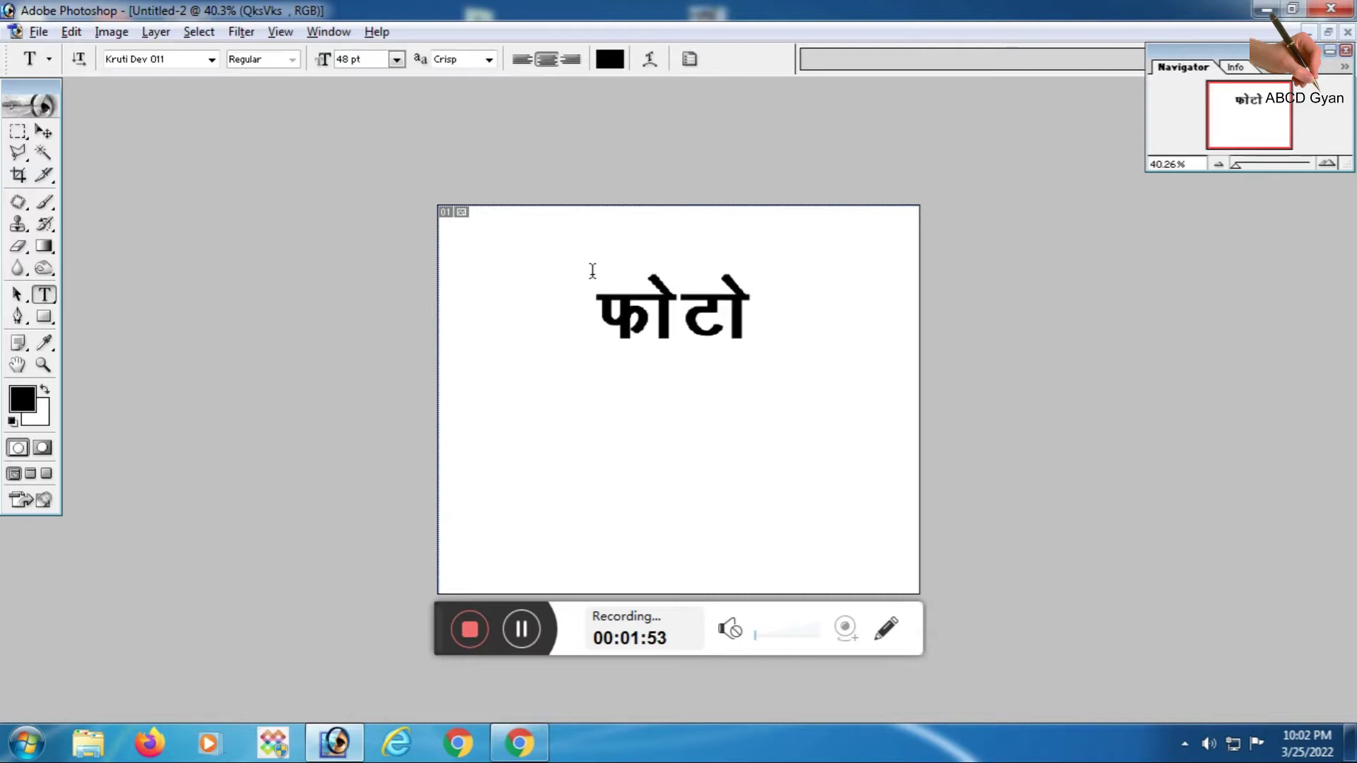
# Save the फोटो image in JPEG format as "pic yy" in the "rtps 1" folder
pyautogui.hotkey('ctrl', 'alt', 's')
pyautogui.write('pic')
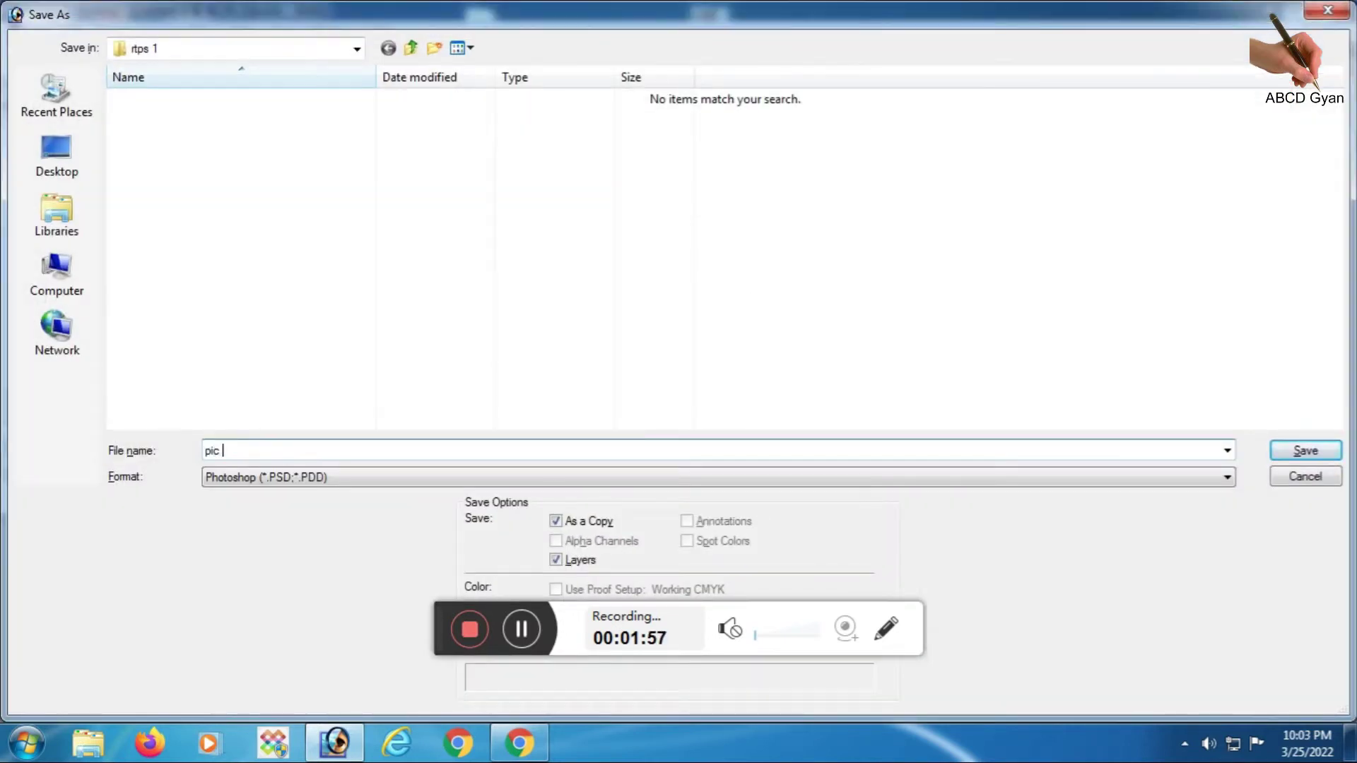
pyautogui.click(226, 478)
pyautogui.click(219, 569)
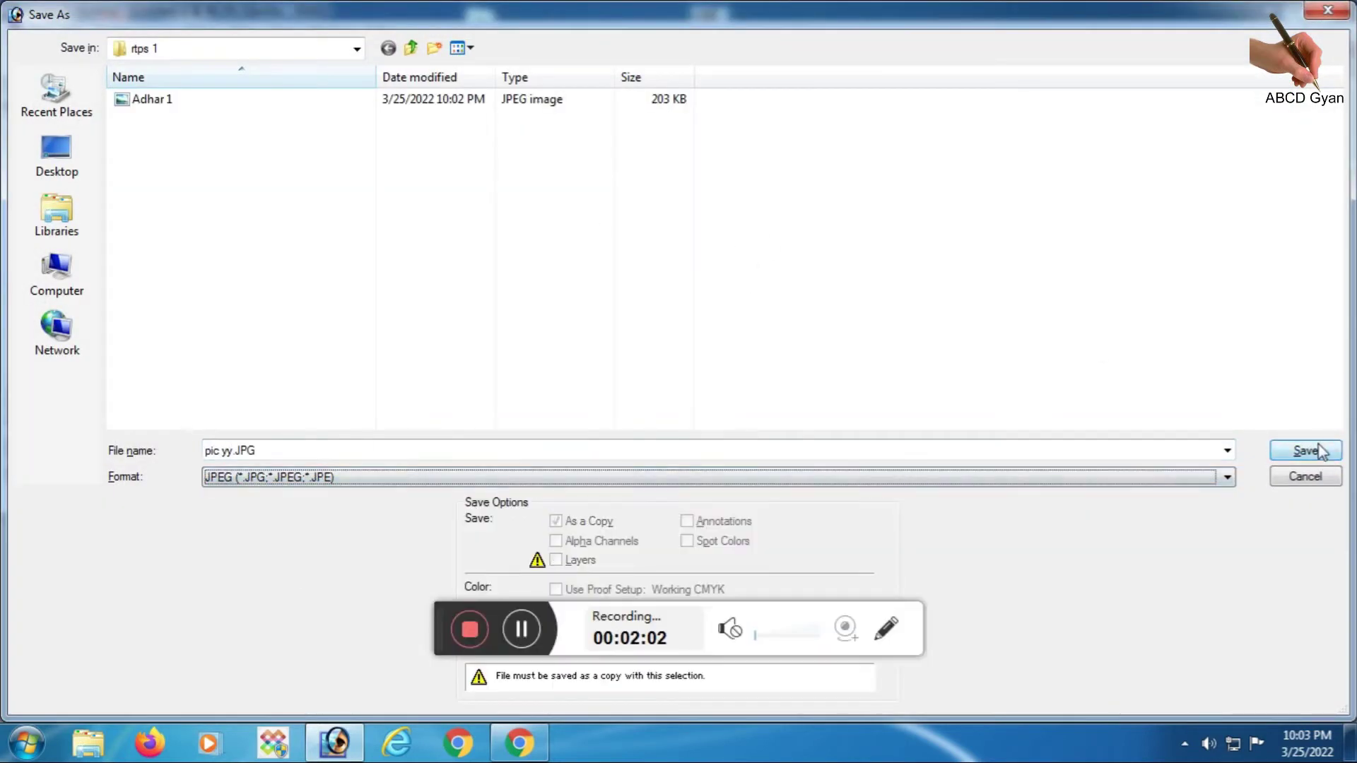
pyautogui.click(1320, 450)
pyautogui.click(1162, 236)
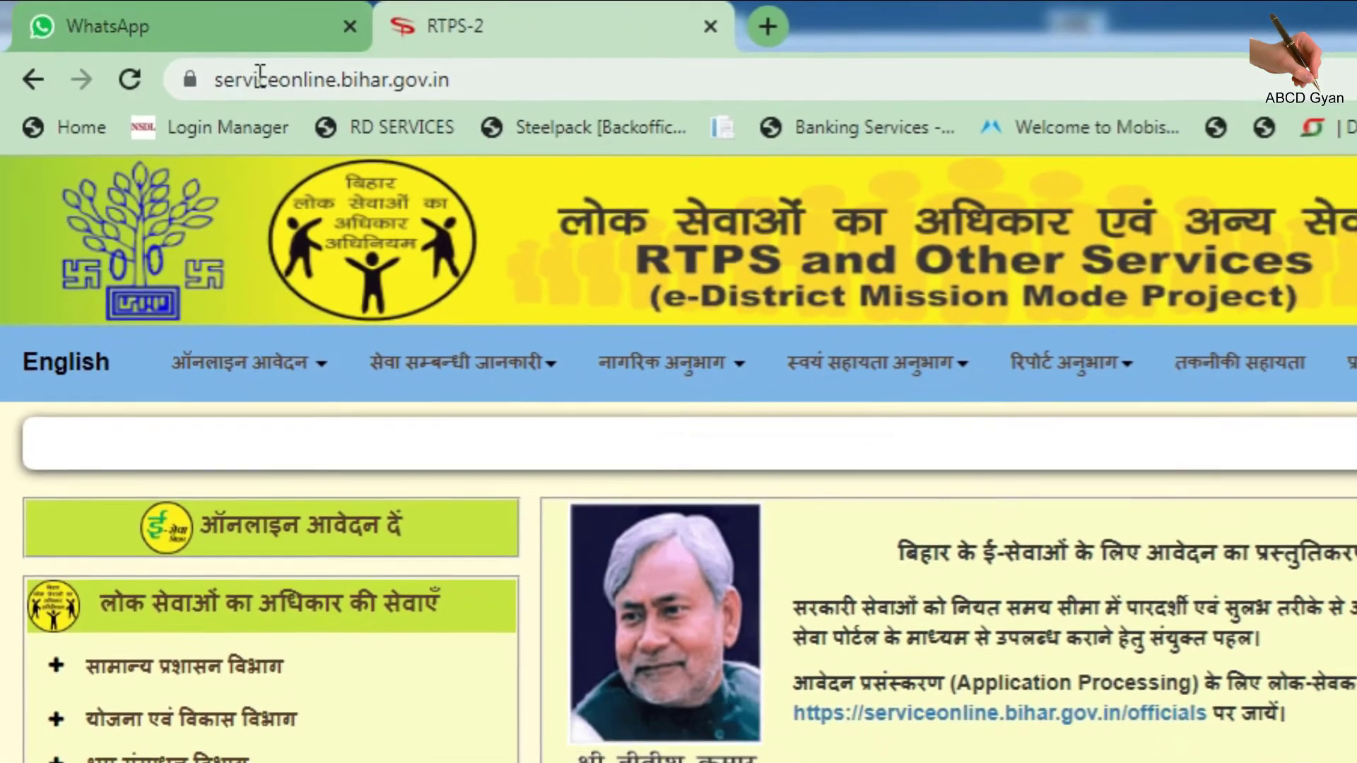
# Switch to the browser at serviceonline.bihar.gov.in and open the General Administration Department's caste certificate application at अंचल level
pyautogui.click(524, 107)
pyautogui.click(354, 70)
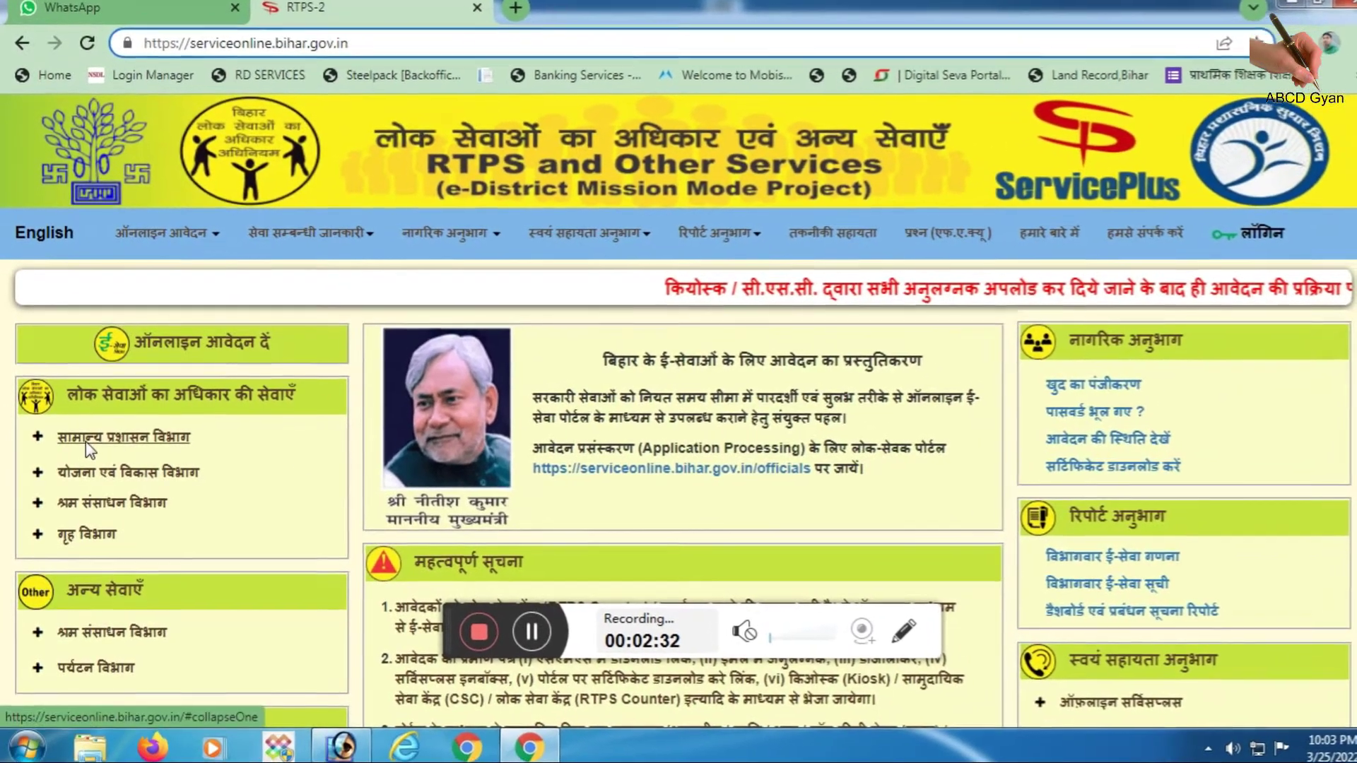
pyautogui.click(127, 460)
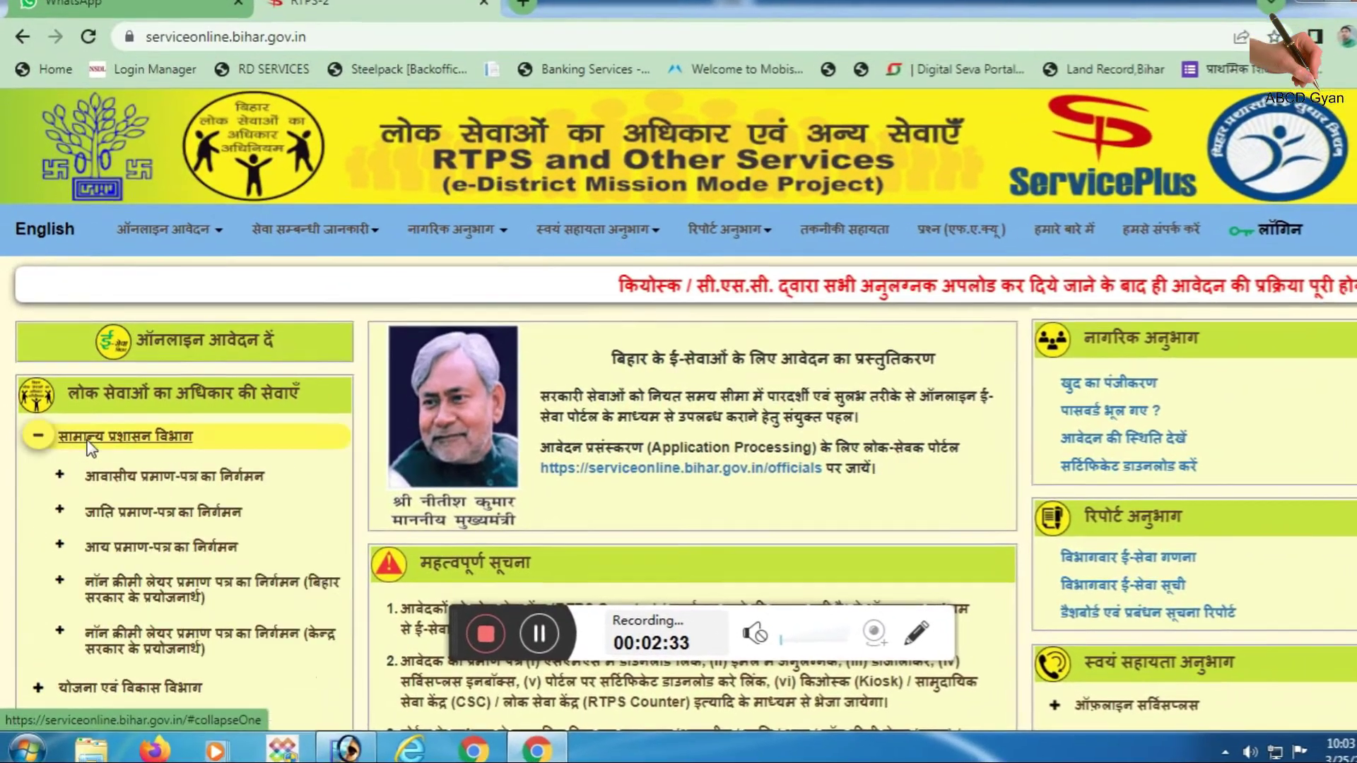
pyautogui.scroll(-2, 128, 446)
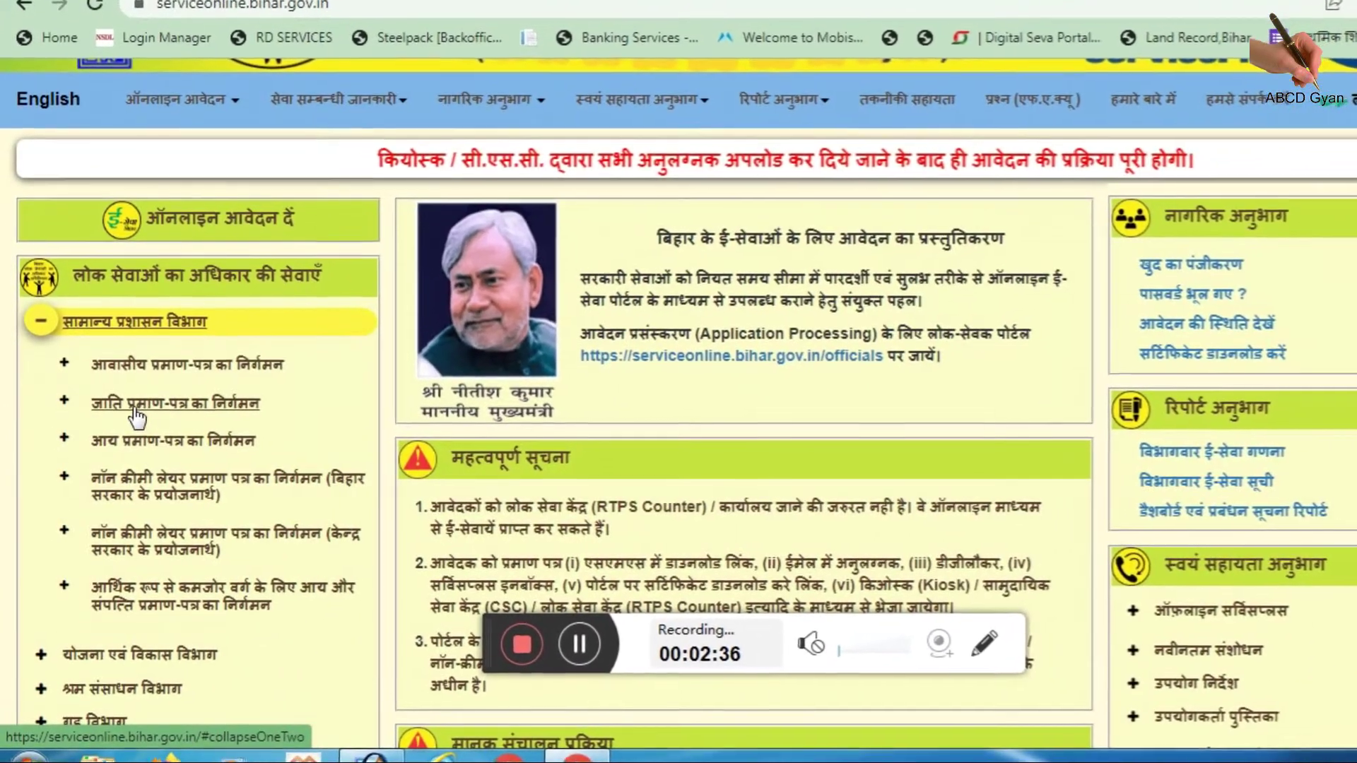
pyautogui.click(136, 417)
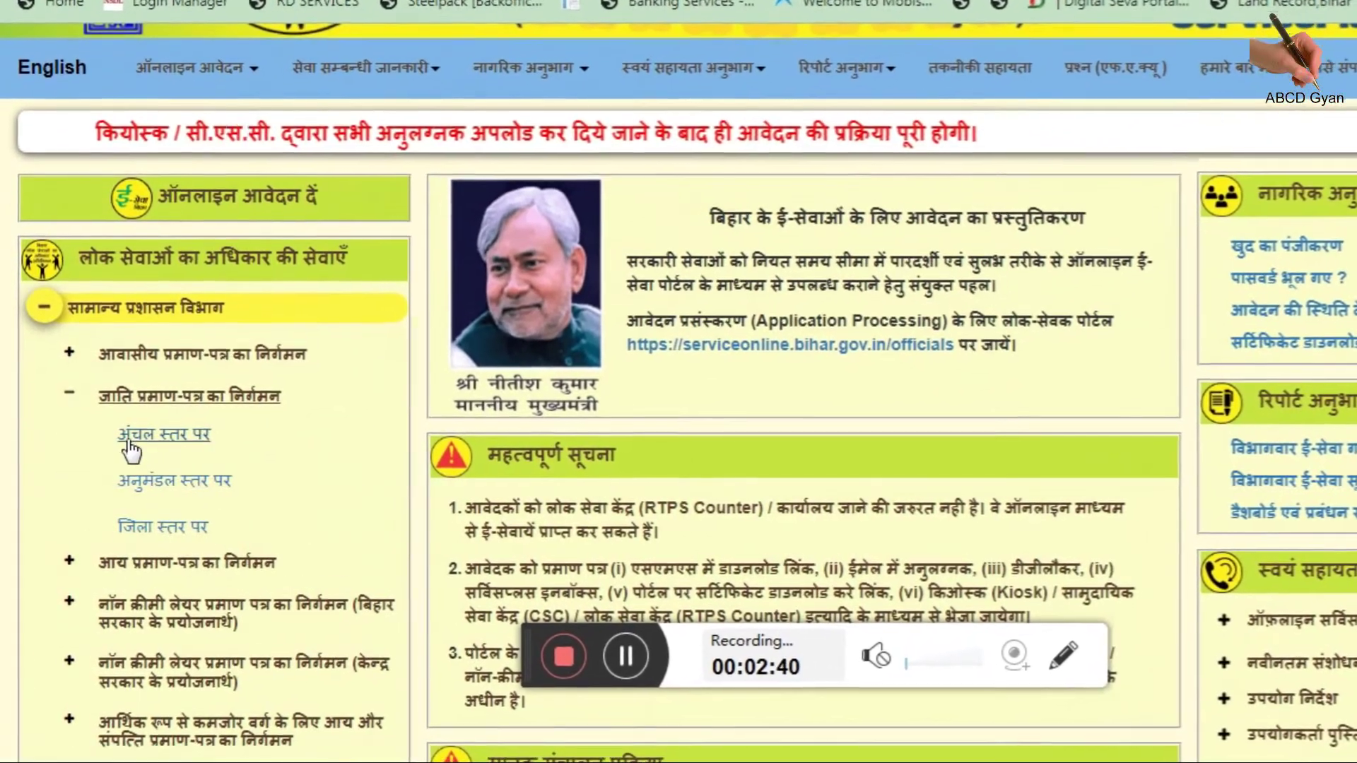
pyautogui.click(134, 437)
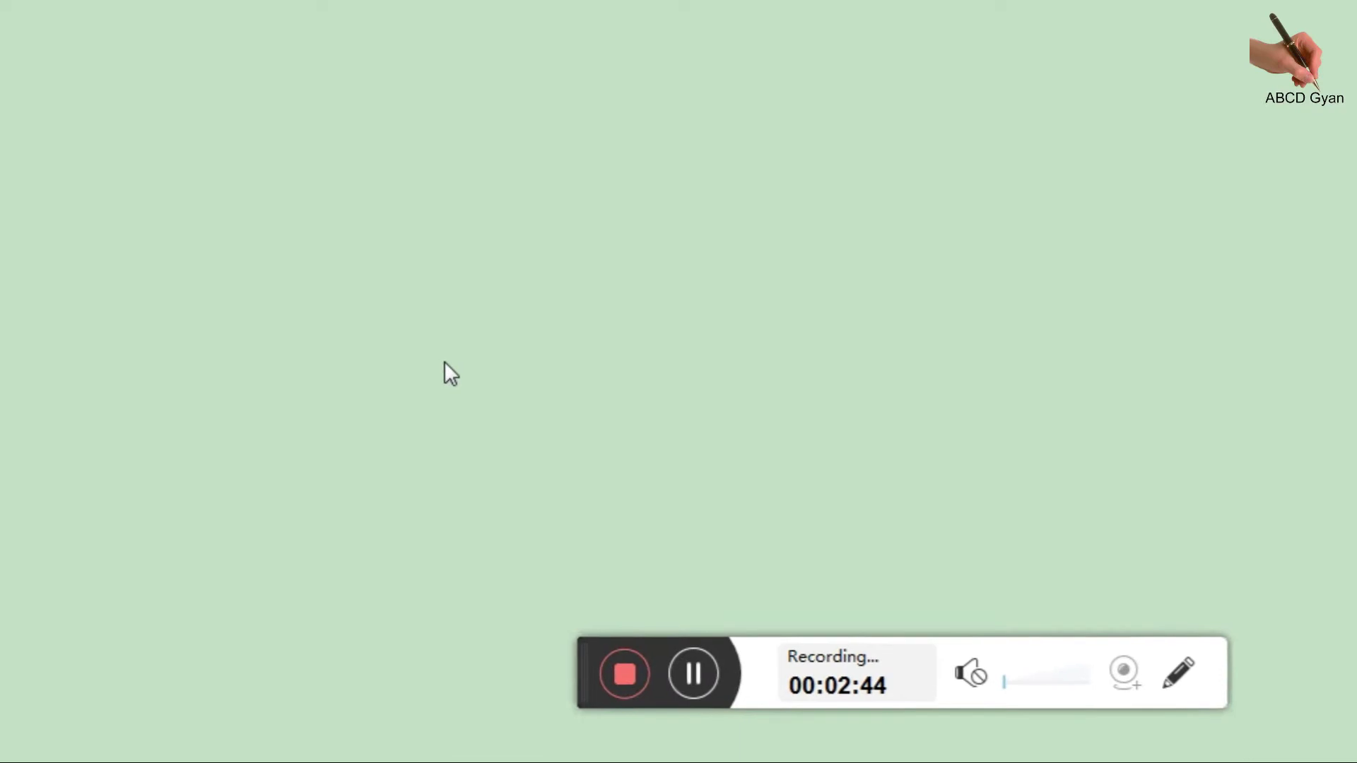
# Fill in the applicant details: Female, no salutation, placeholder names for applicant, father, mother and husband, plus the mobile number and e-mail
pyautogui.scroll(-7, 452, 358)
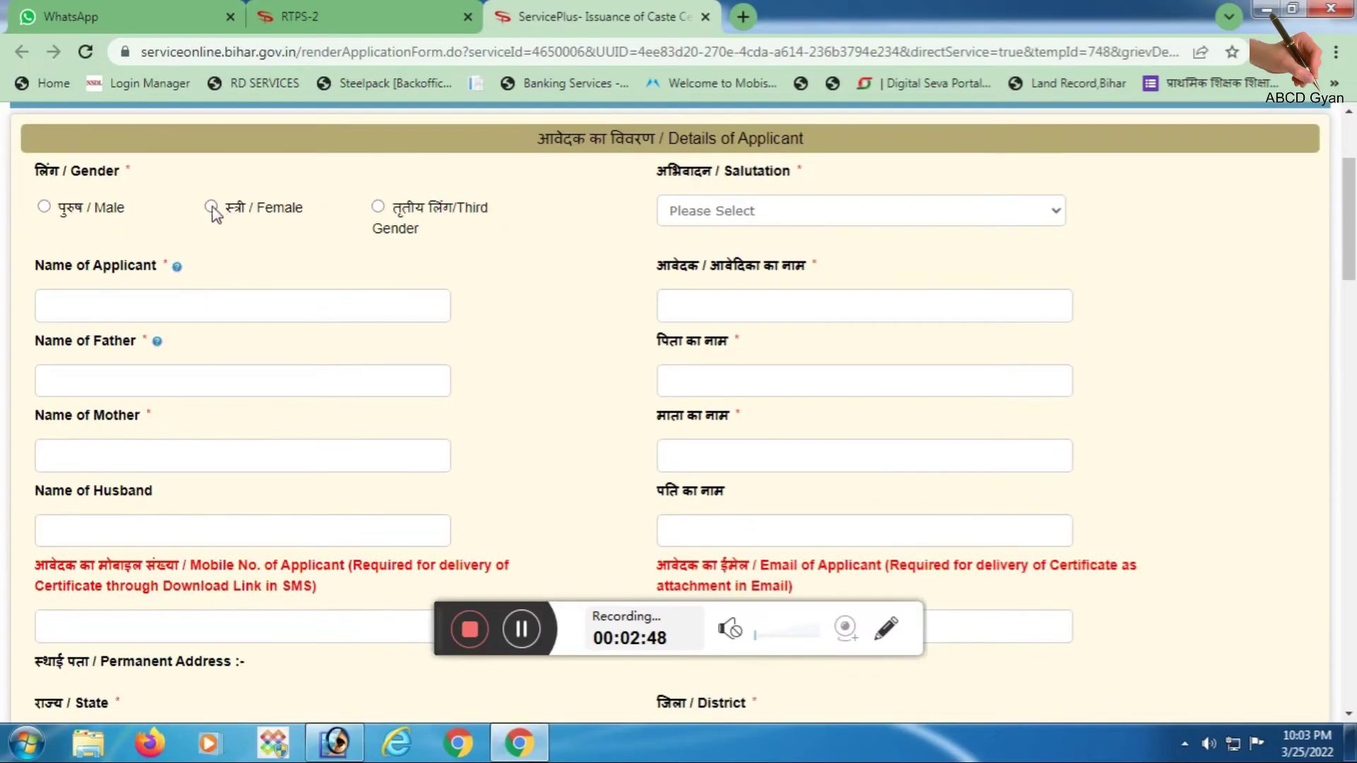
pyautogui.click(212, 207)
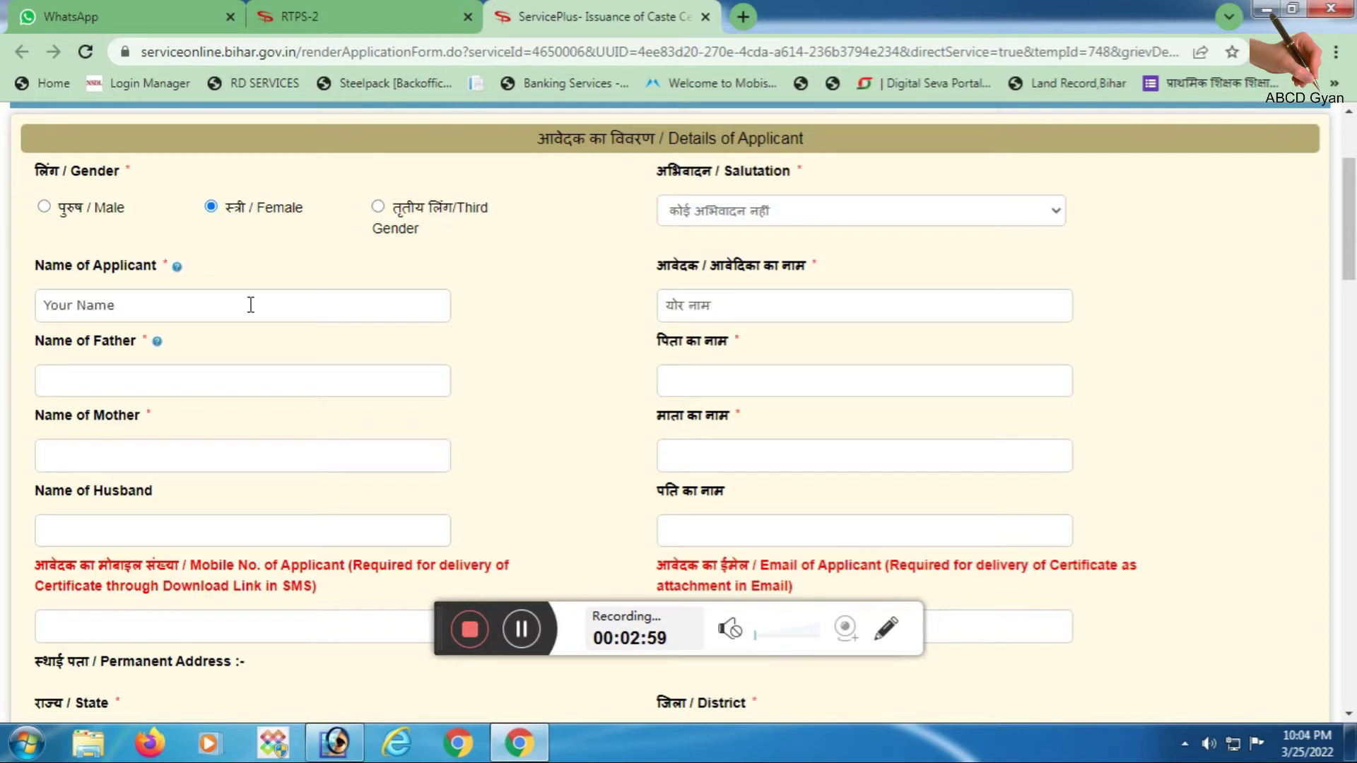
pyautogui.write('Father Name')
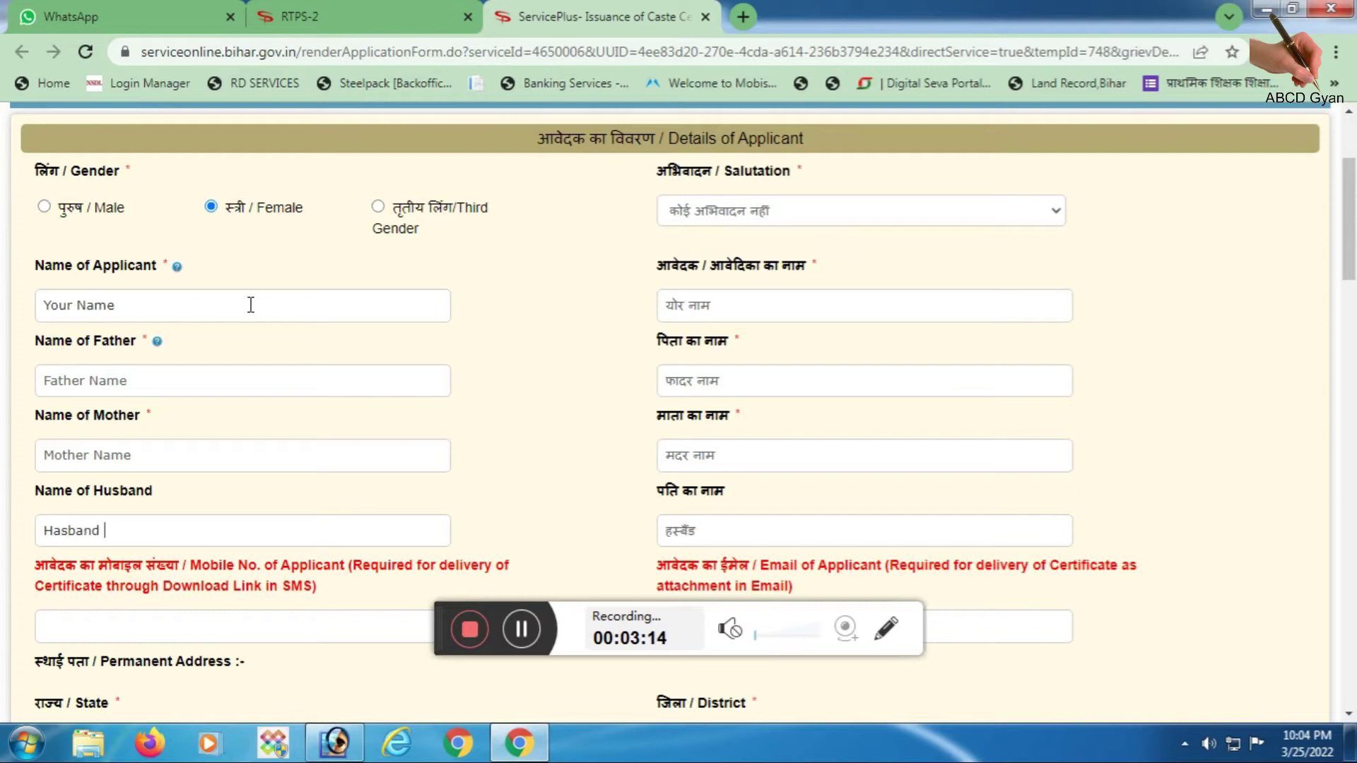
pyautogui.scroll(-4, 251, 304)
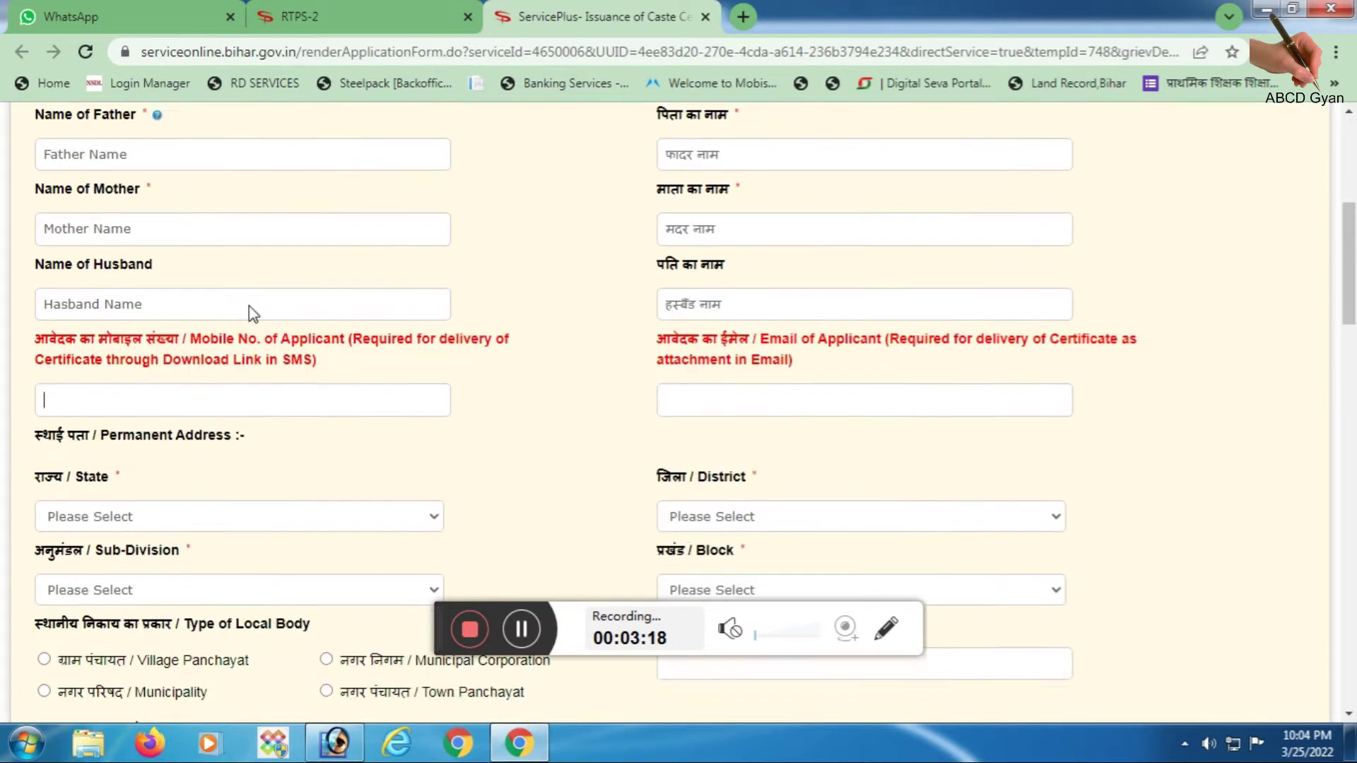
pyautogui.click(225, 332)
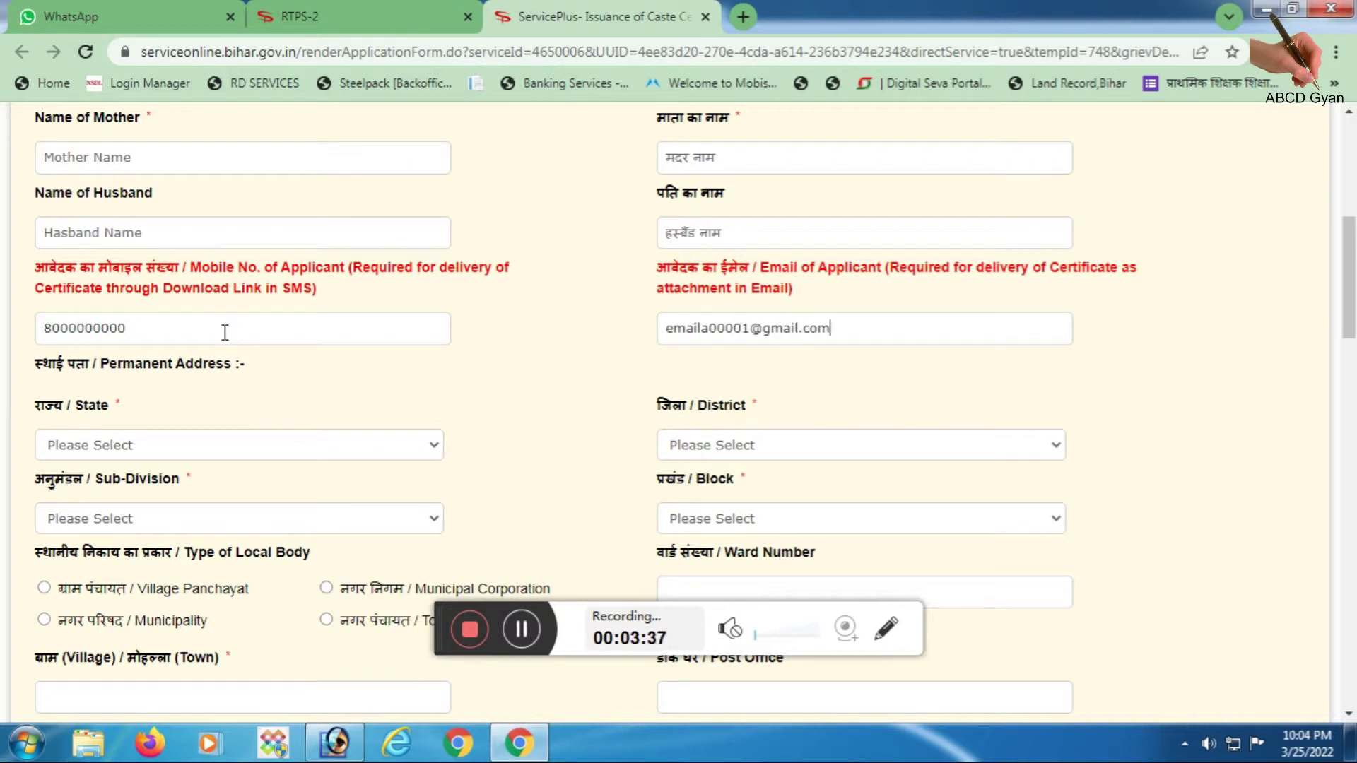
# Set the permanent address state to BIHAR and the district to MADHEPURA
pyautogui.click(170, 452)
pyautogui.click(157, 485)
pyautogui.click(797, 451)
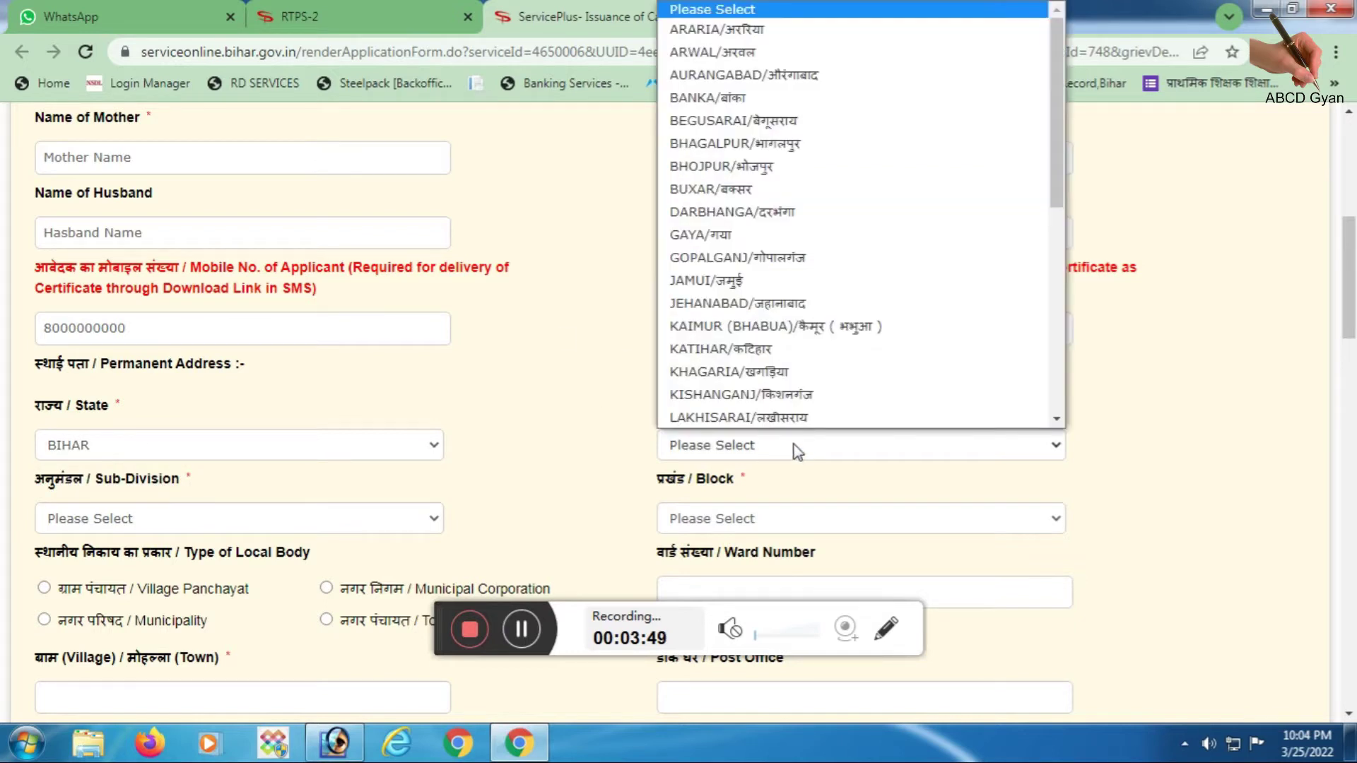
pyautogui.scroll(-5, 813, 371)
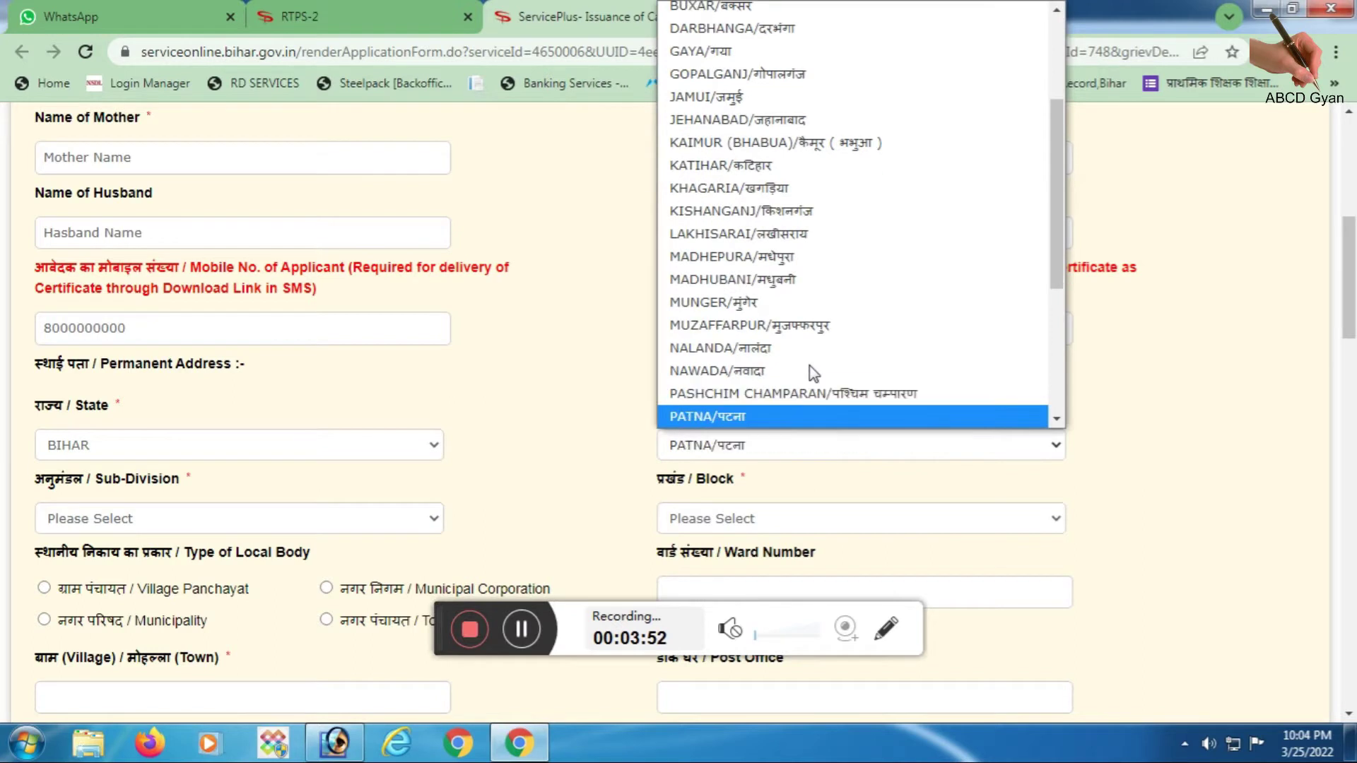
pyautogui.click(812, 373)
pyautogui.scroll(-1, 760, 362)
pyautogui.click(735, 349)
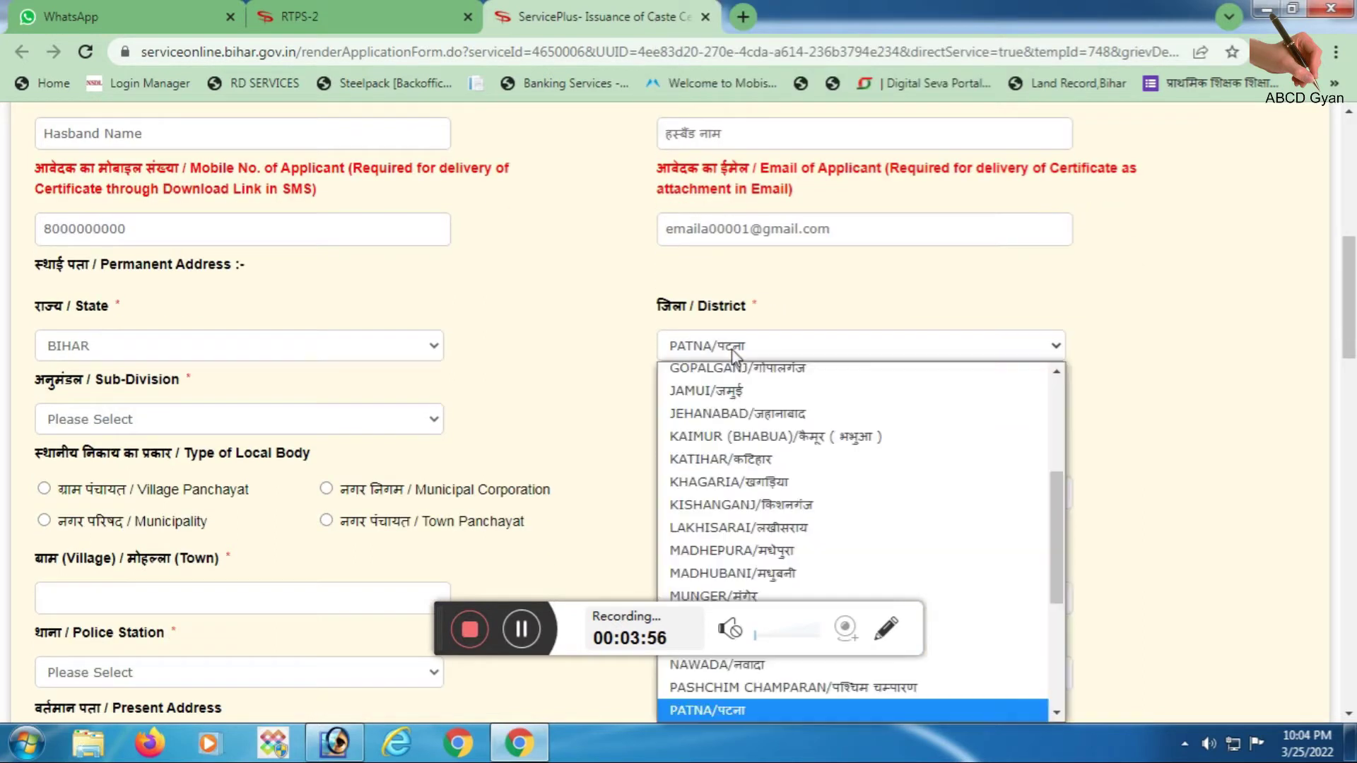
pyautogui.scroll(-1, 1073, 305)
pyautogui.click(813, 261)
pyautogui.press('s')
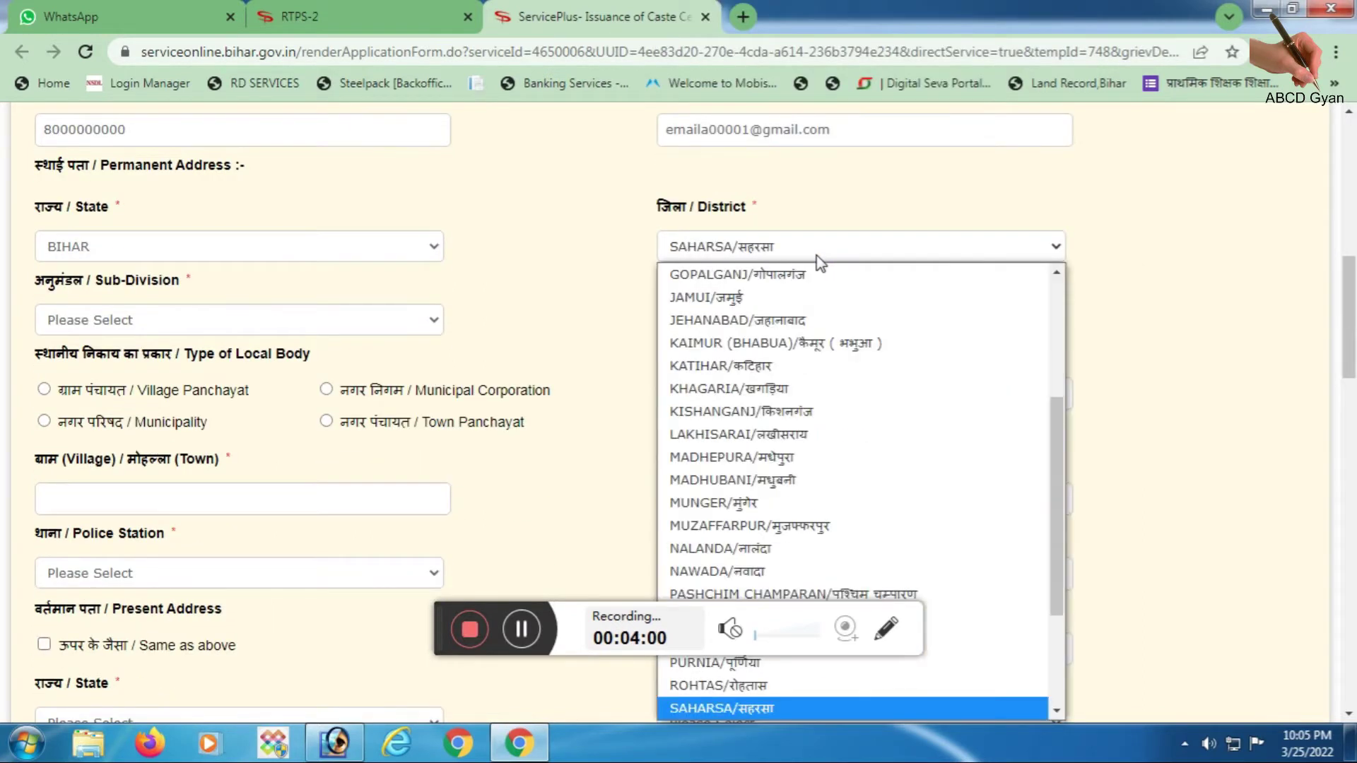
pyautogui.press('m')
pyautogui.press('Return')
# Choose MADHEPURA as both the sub-division and the block of the permanent address
pyautogui.click(222, 325)
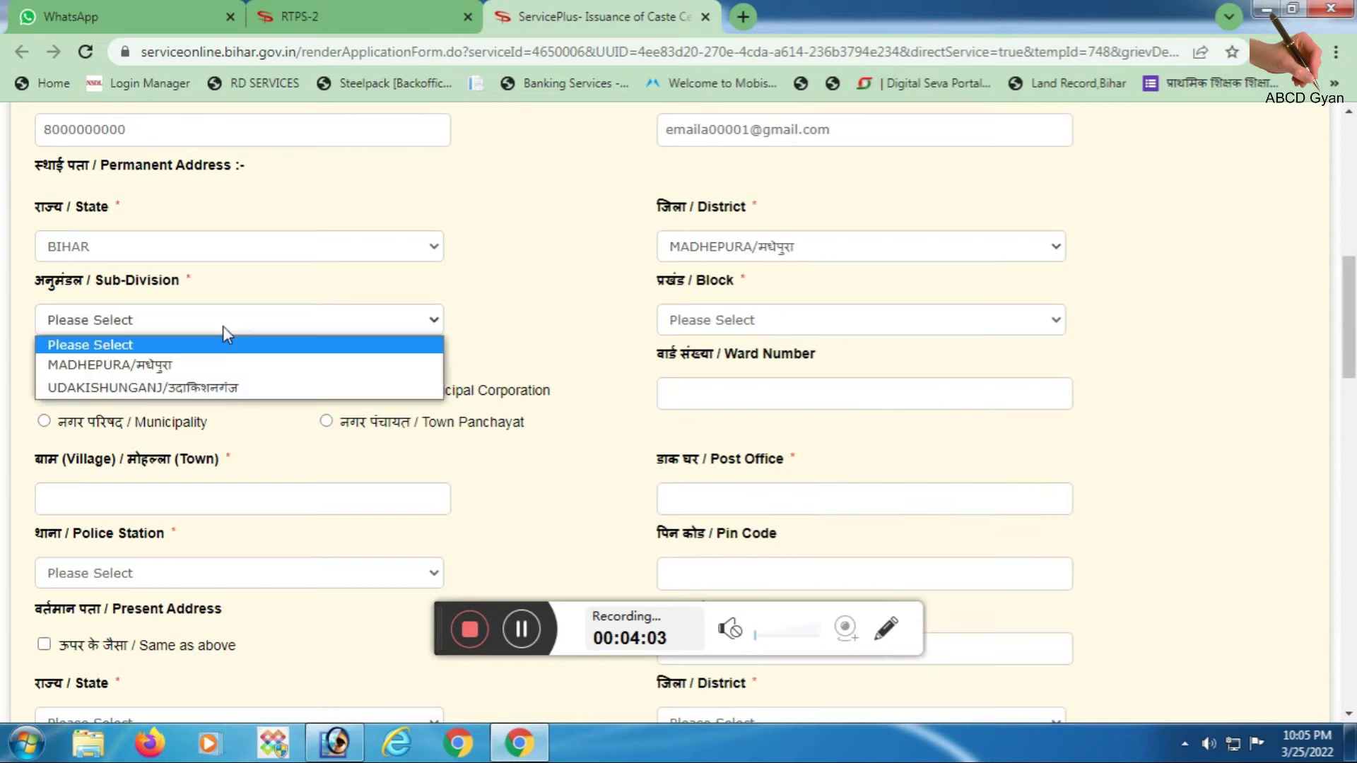
pyautogui.click(167, 367)
pyautogui.click(756, 321)
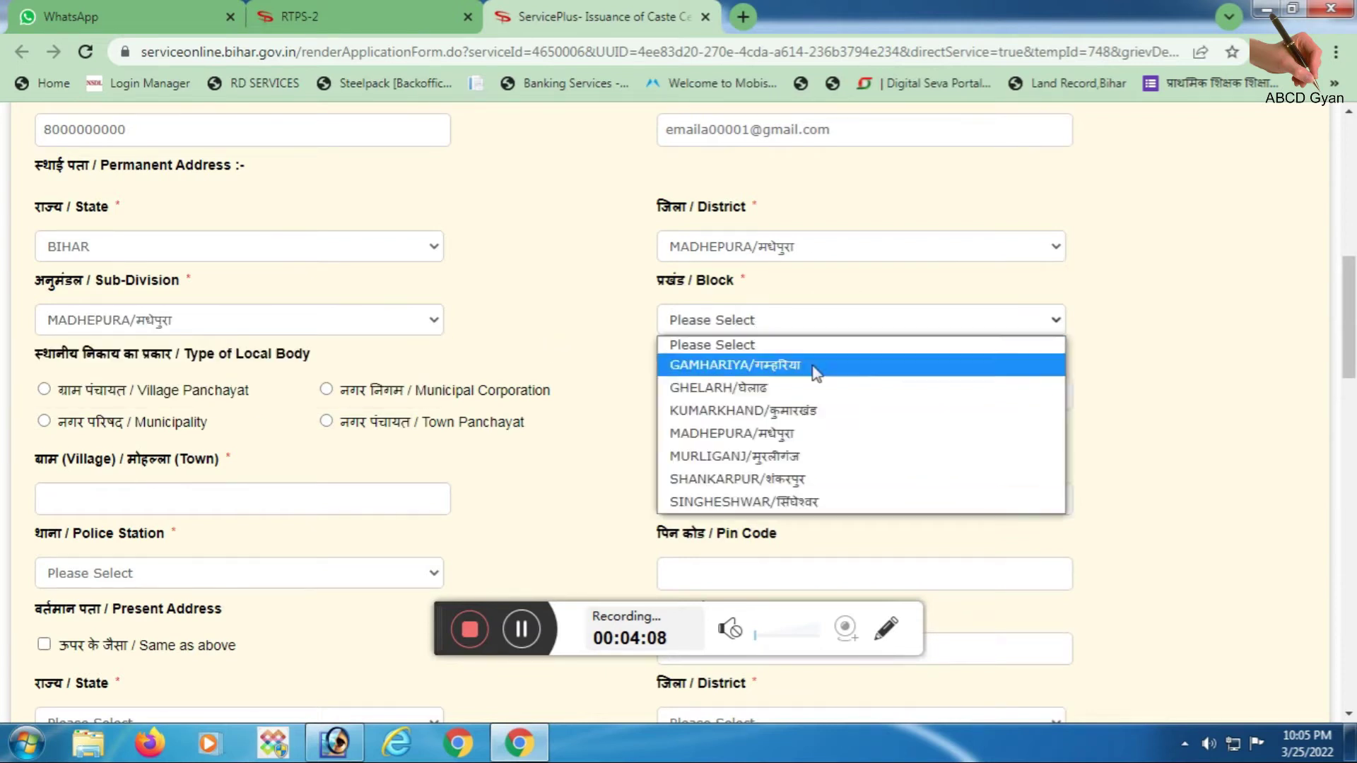
pyautogui.click(816, 433)
# Set the local body type to Village Panchayat, the ward number to 1, and the village panchayat to SAHUGARH -2
pyautogui.click(207, 396)
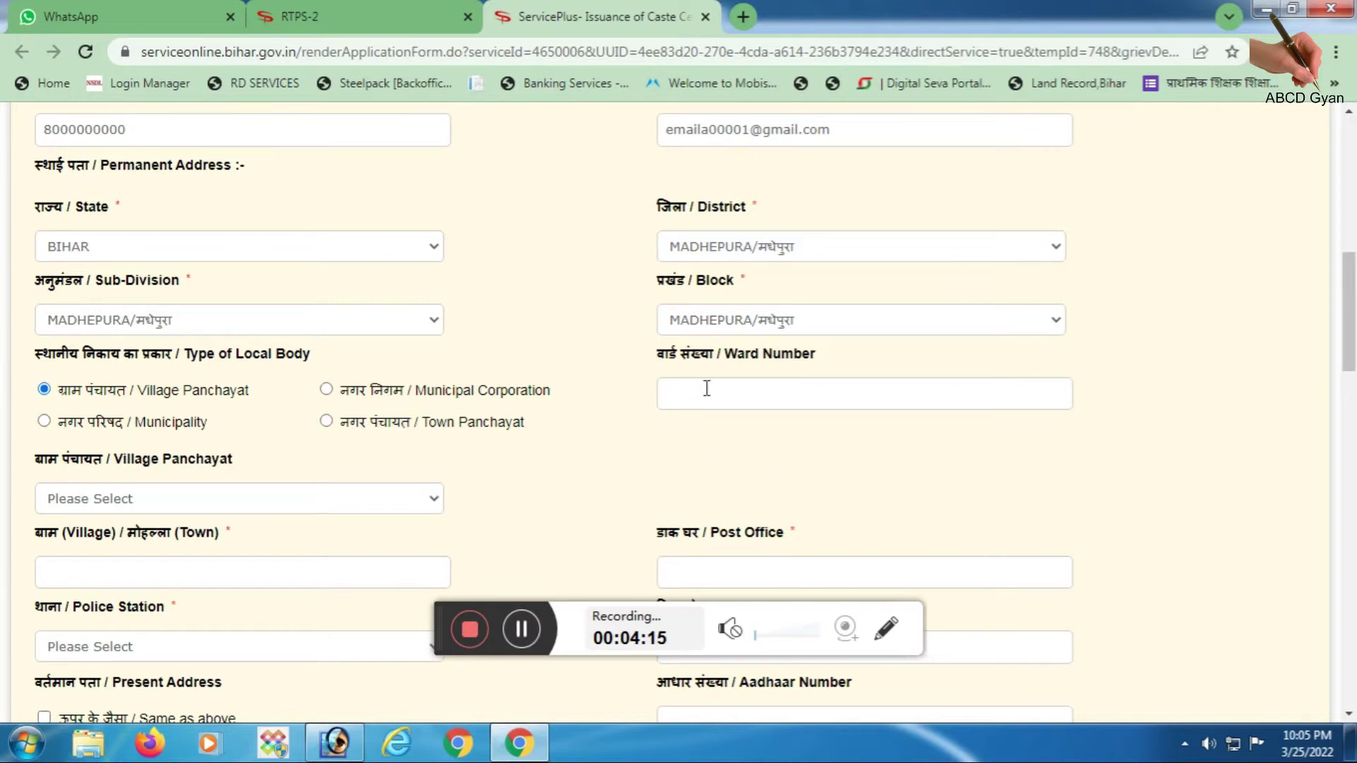
pyautogui.click(89, 499)
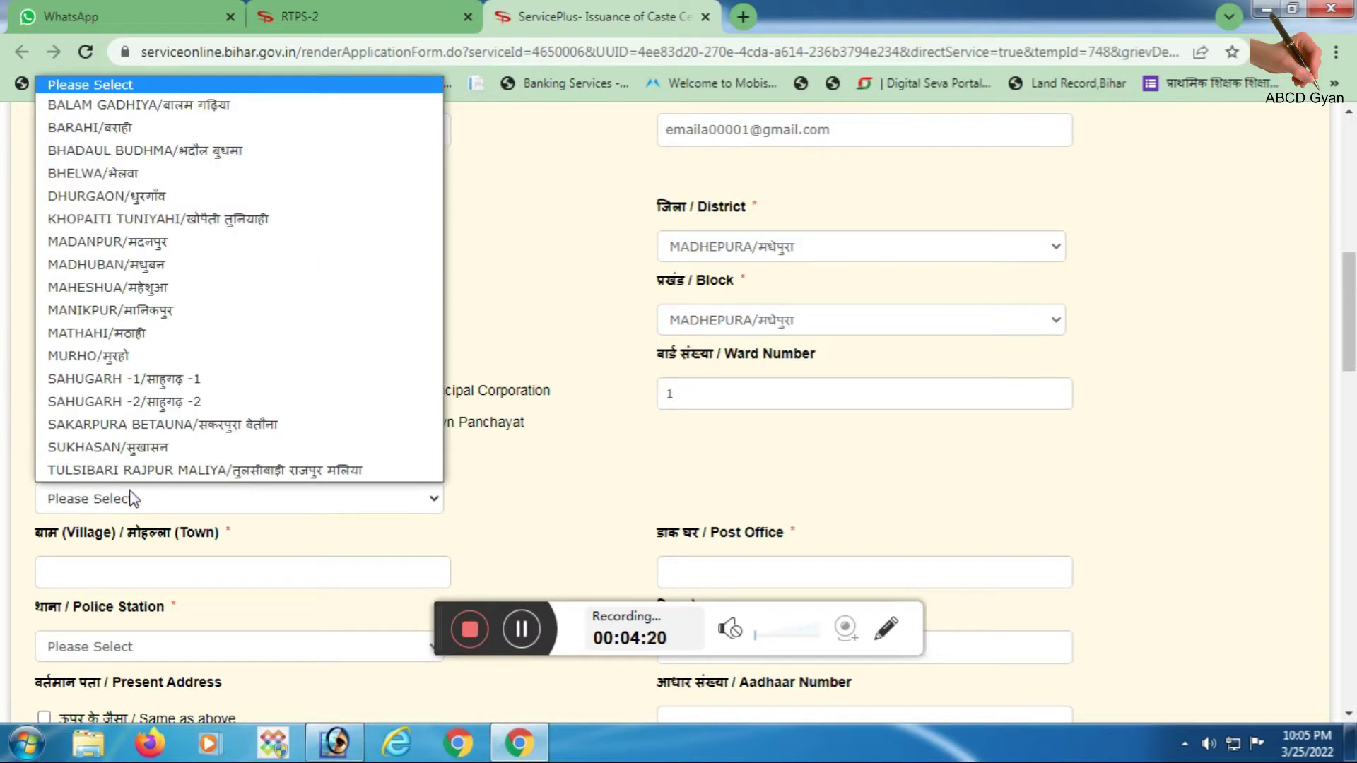
pyautogui.click(254, 402)
# Enter विलेज ामे as the village and पोस्ट as the post office in the permanent address
pyautogui.scroll(-3, 238, 374)
pyautogui.click(238, 373)
pyautogui.scroll(8, 338, 347)
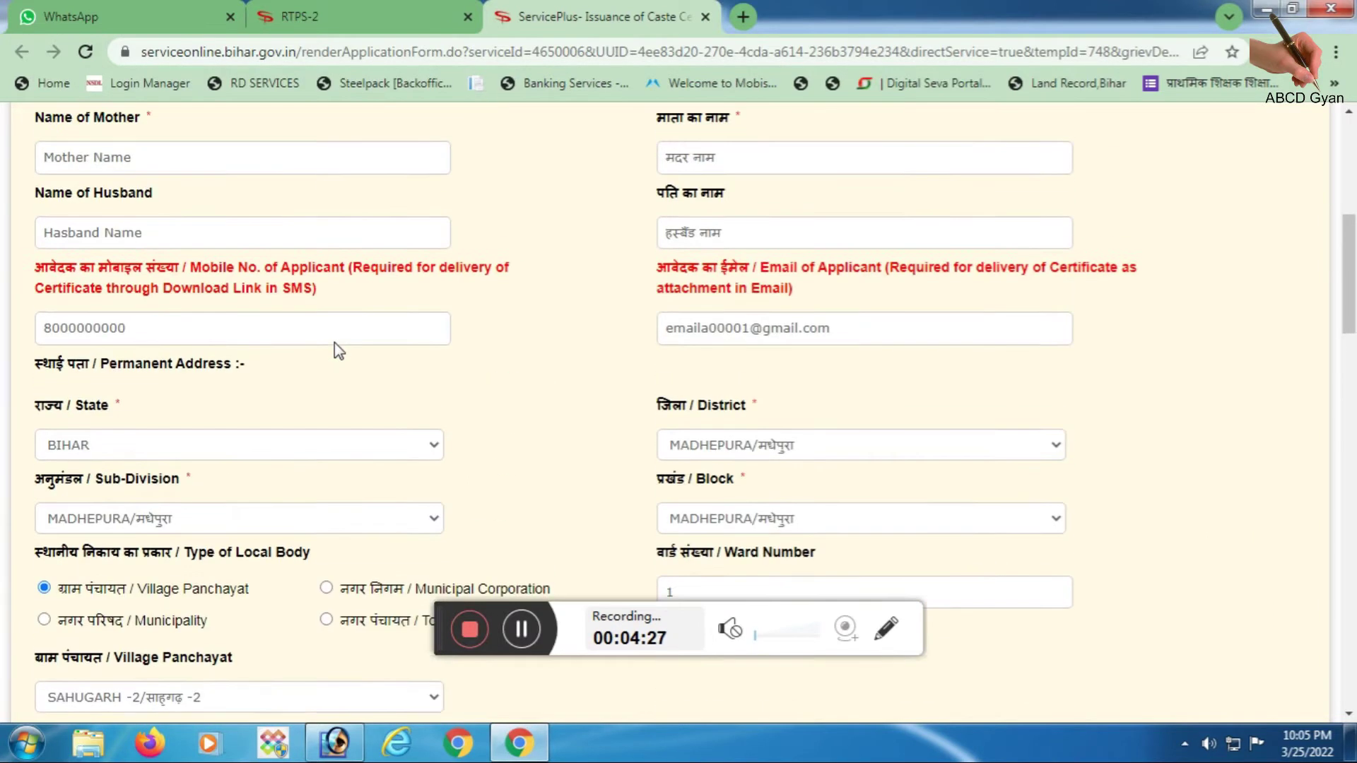
pyautogui.scroll(-1, 336, 342)
pyautogui.scroll(-6, 336, 342)
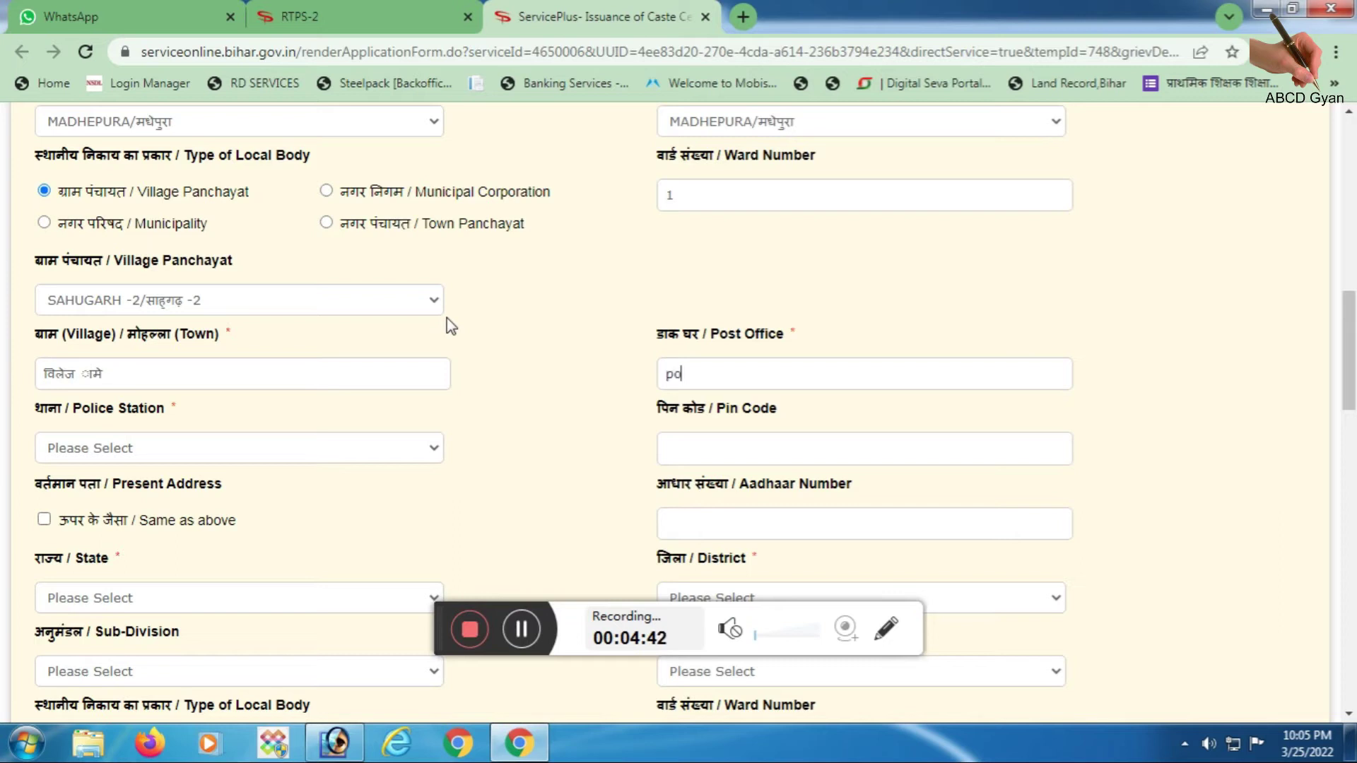
# Choose Madhepura as the police station and enter the postal pin code
pyautogui.click(256, 452)
pyautogui.press('m')
pyautogui.press('Return')
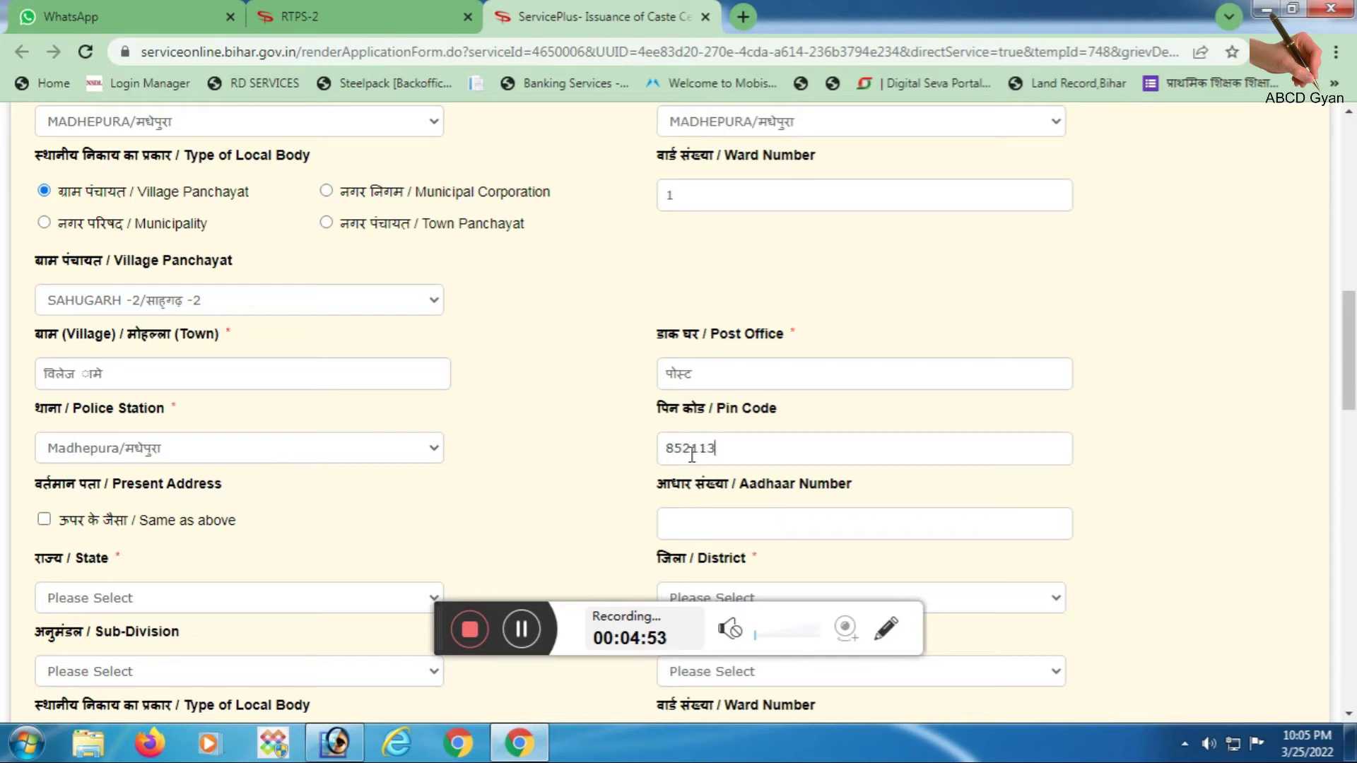
# Mark the present address as the same as the permanent address
pyautogui.scroll(-2, 388, 357)
pyautogui.moveTo(140, 422); pyautogui.dragTo(239, 422)
pyautogui.click(44, 420)
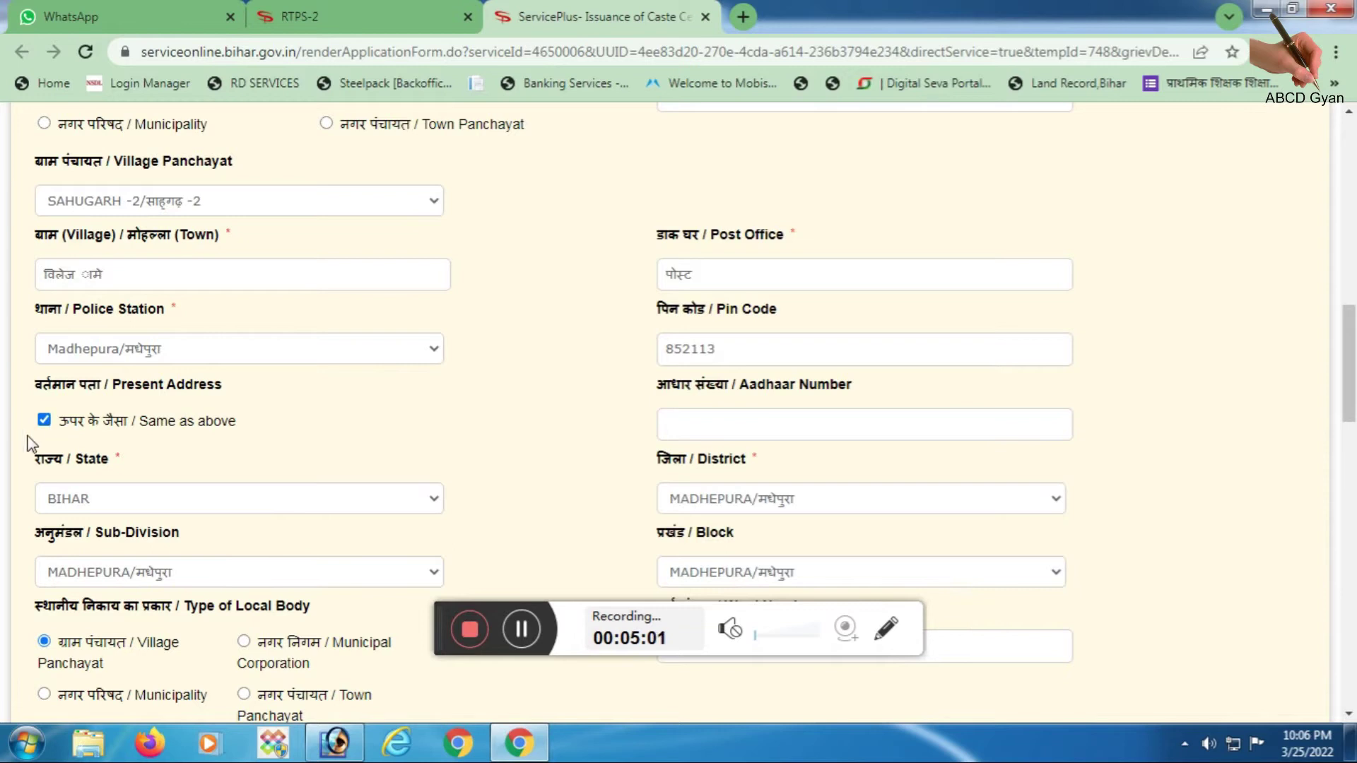
# Upload the photo pic yy from the rtps 1 folder on the Desktop as the applicant's photograph
pyautogui.scroll(-5, 526, 398)
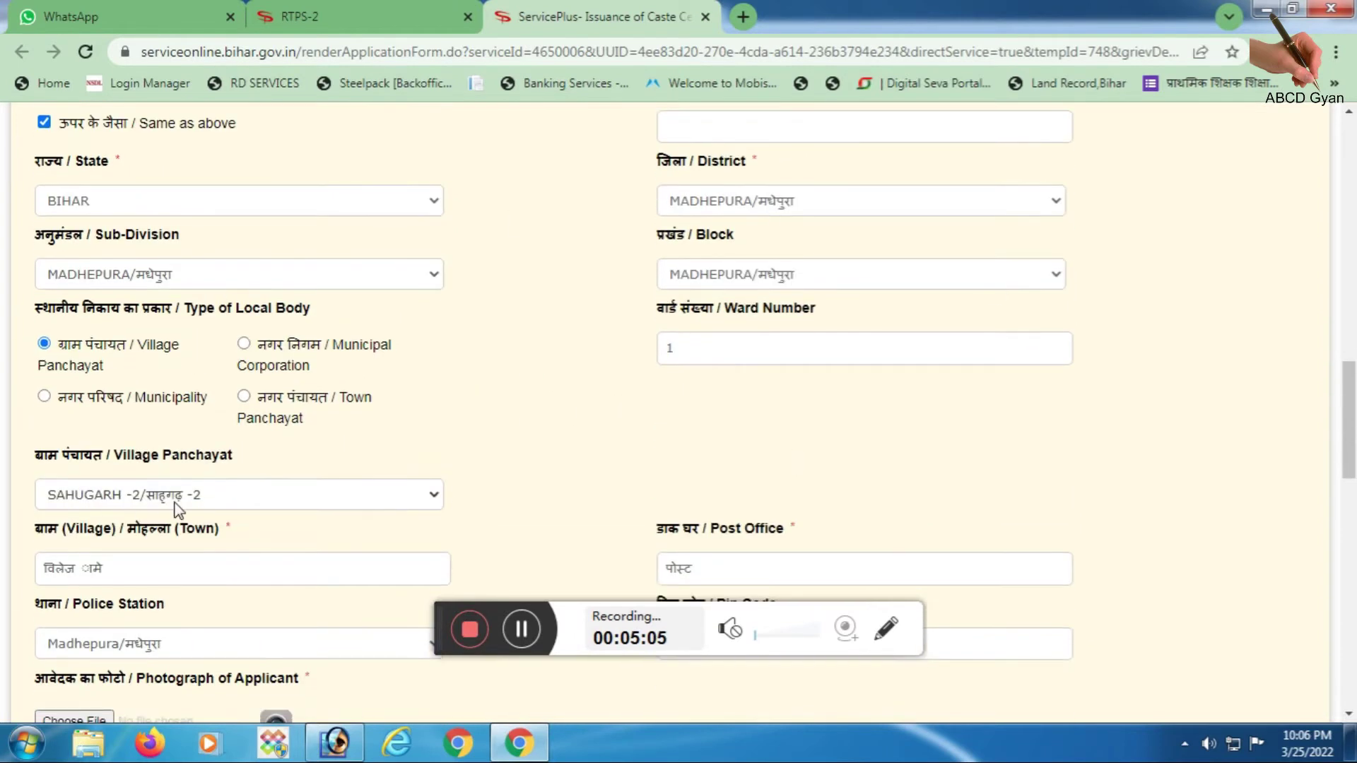
pyautogui.scroll(-3, 176, 509)
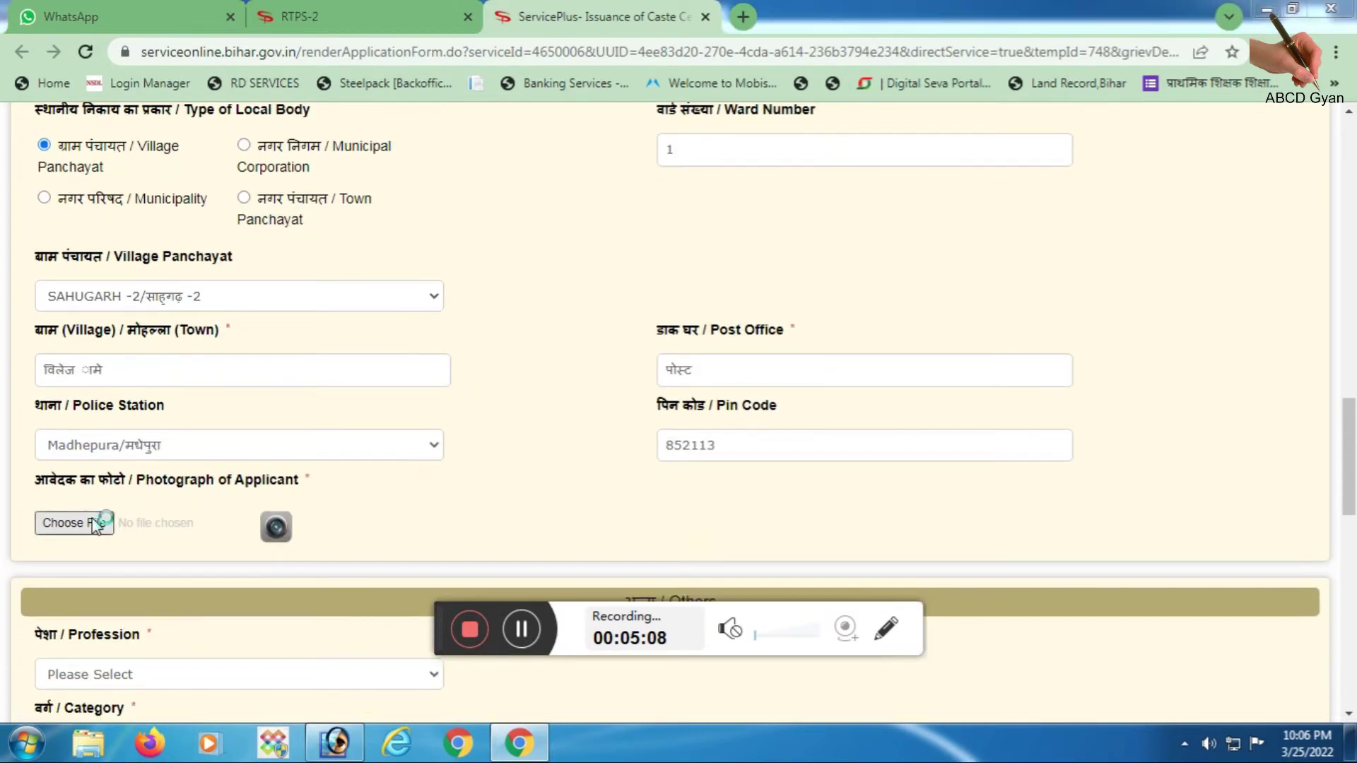
pyautogui.click(92, 521)
pyautogui.click(107, 46)
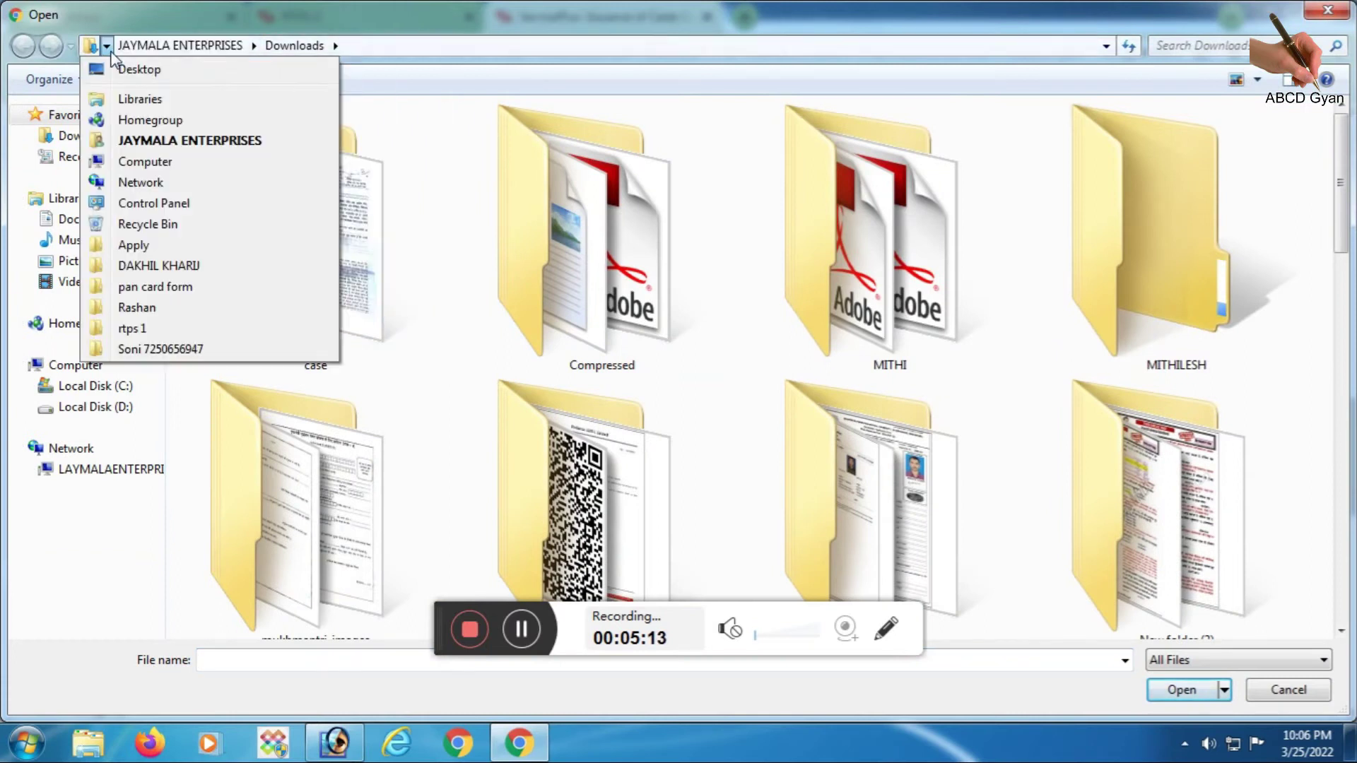
pyautogui.click(139, 68)
pyautogui.doubleClick(548, 366)
pyautogui.doubleClick(363, 176)
# Set the profession to Student and the category to पिछड़ा वर्ग (अनुसूची-2)
pyautogui.scroll(-4, 304, 459)
pyautogui.click(236, 474)
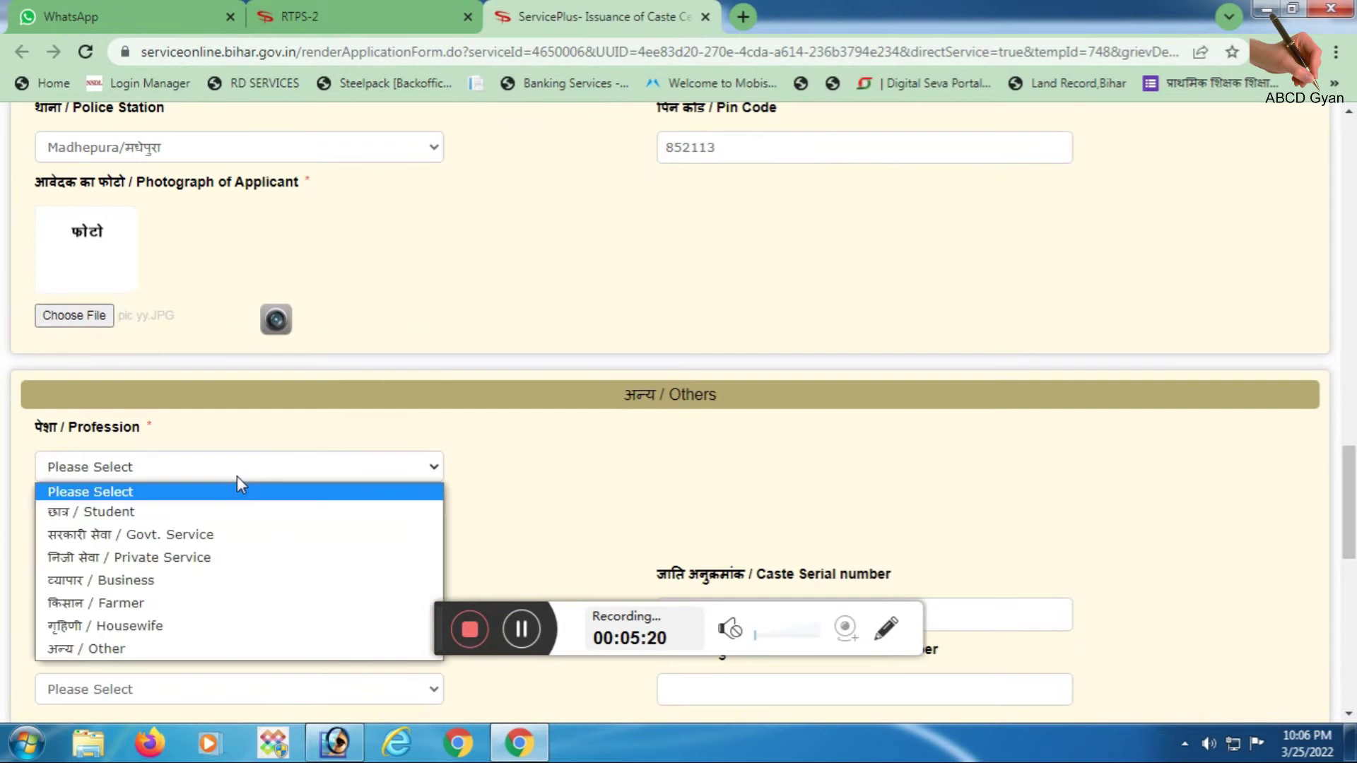
pyautogui.click(108, 514)
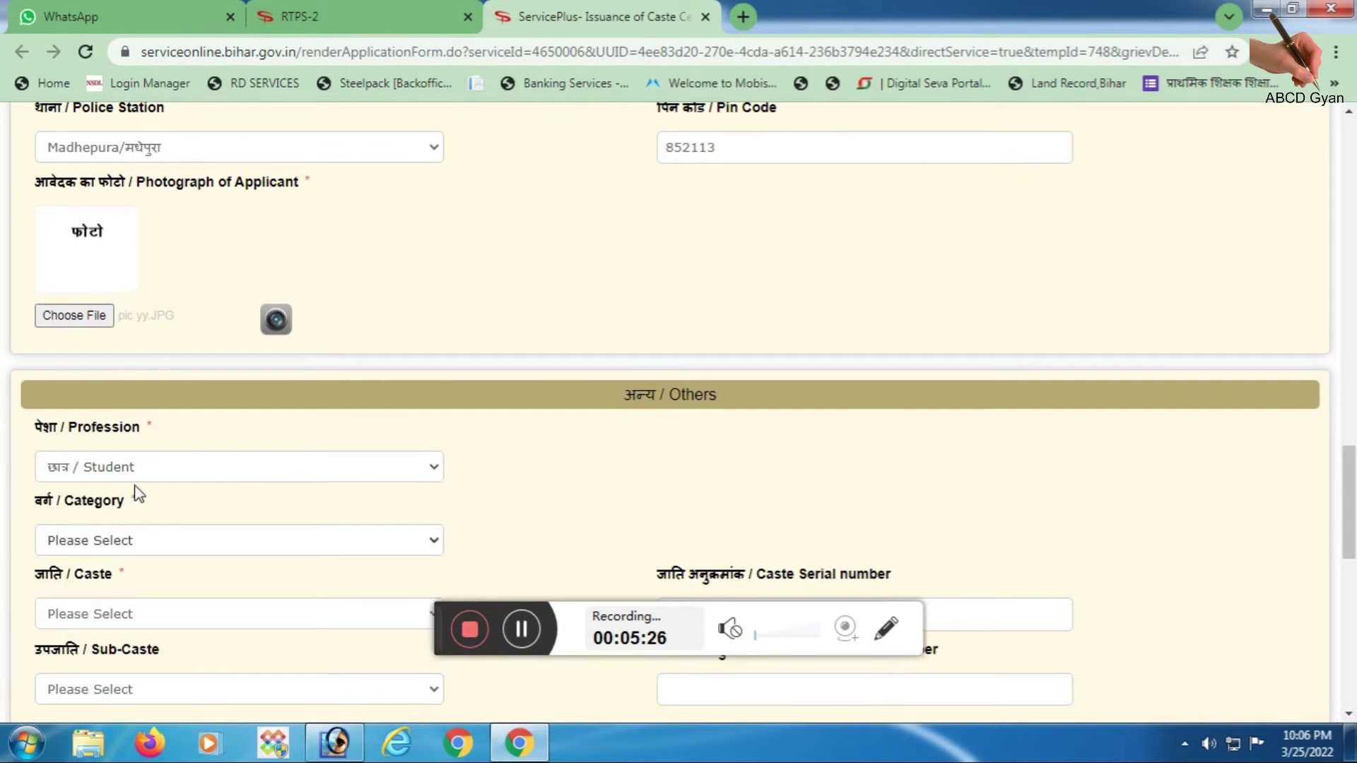
pyautogui.click(147, 538)
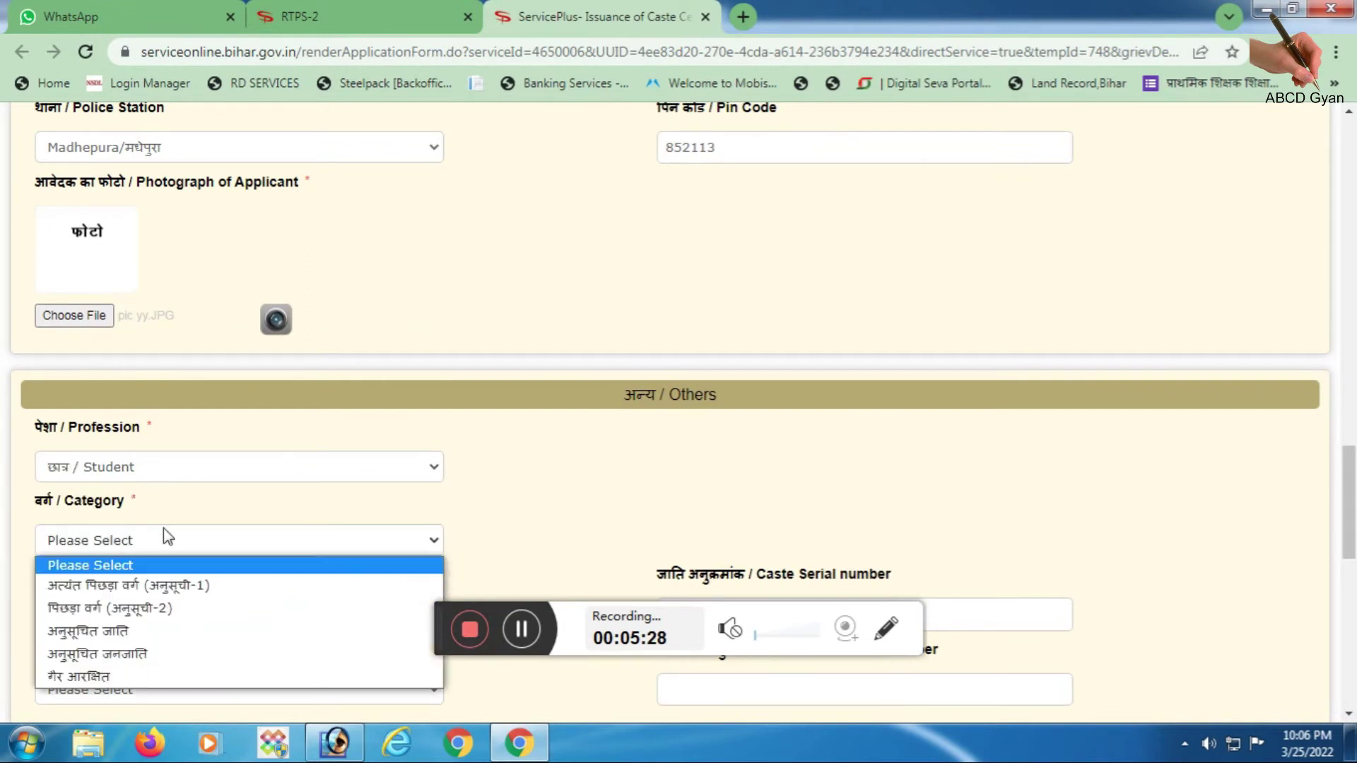
pyautogui.click(150, 609)
# Choose Kagji as the caste and open its list of sub-castes
pyautogui.click(151, 614)
pyautogui.scroll(-1, 212, 476)
pyautogui.scroll(1, 317, 257)
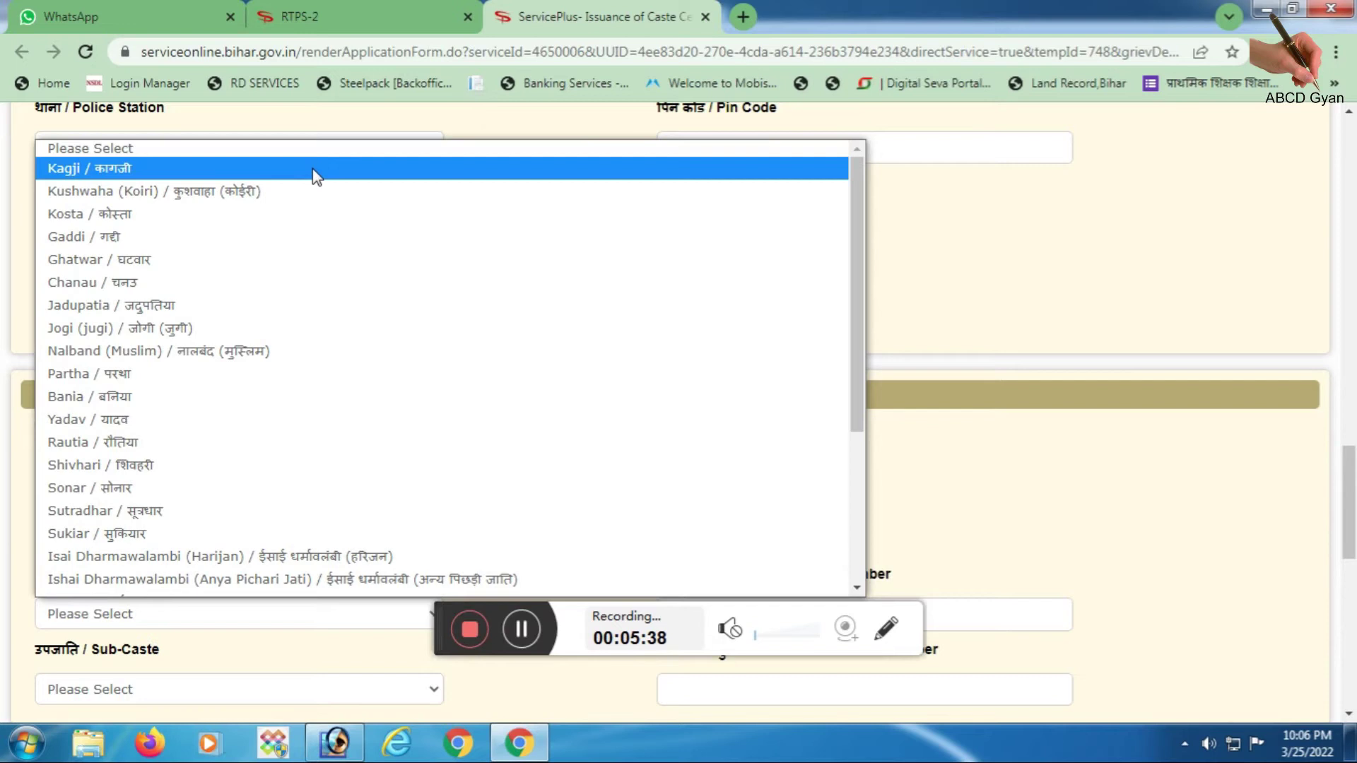
pyautogui.click(316, 177)
pyautogui.scroll(-3, 212, 339)
pyautogui.click(149, 494)
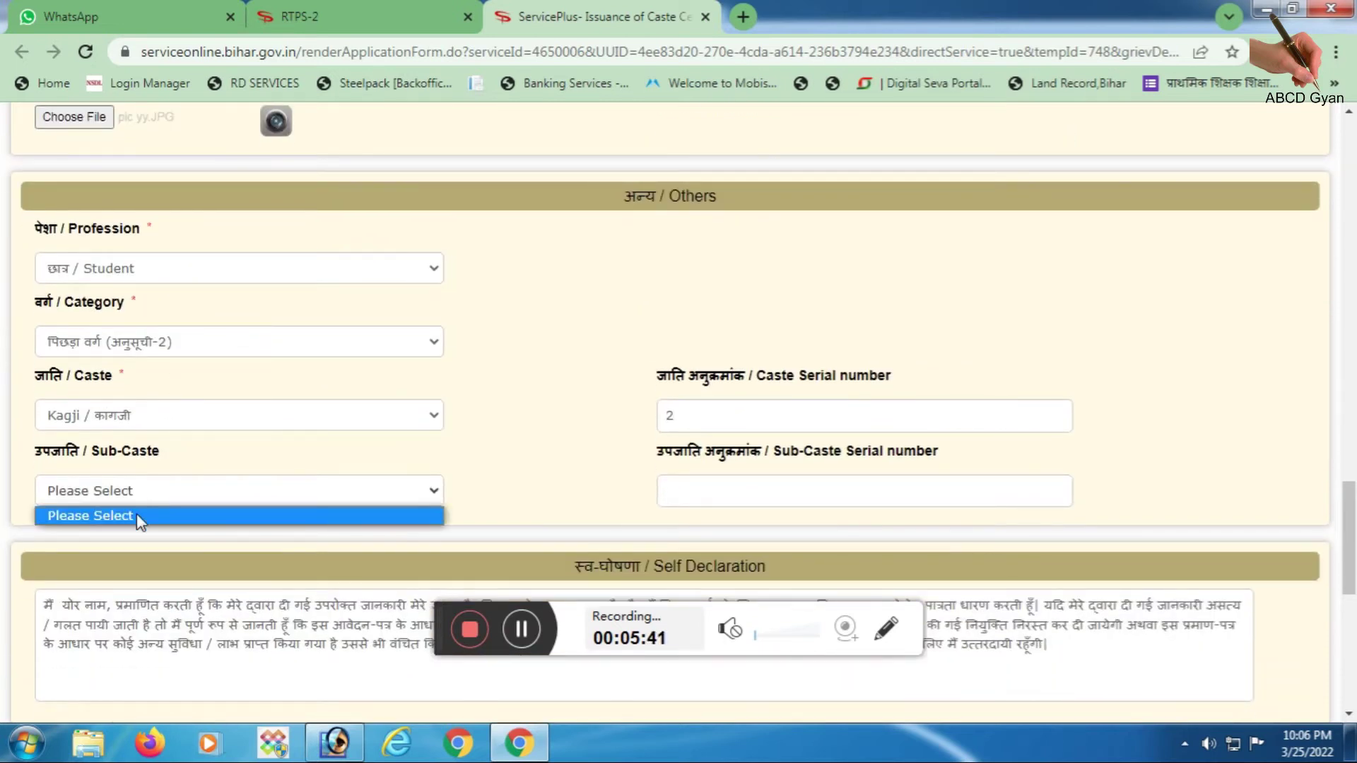
# Set the caste to Yadav and the sub-caste to Gwala
pyautogui.click(168, 414)
pyautogui.press('y')
pyautogui.press('Return')
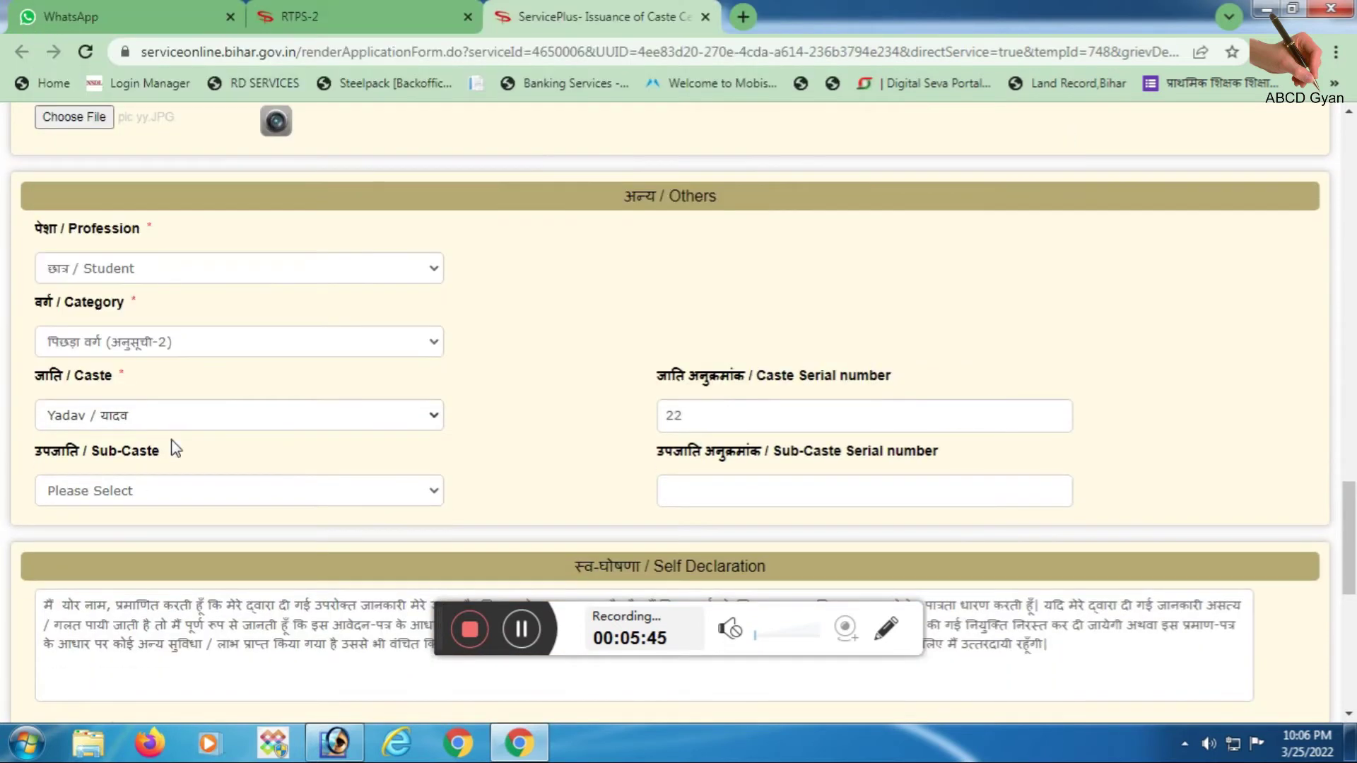
pyautogui.click(176, 496)
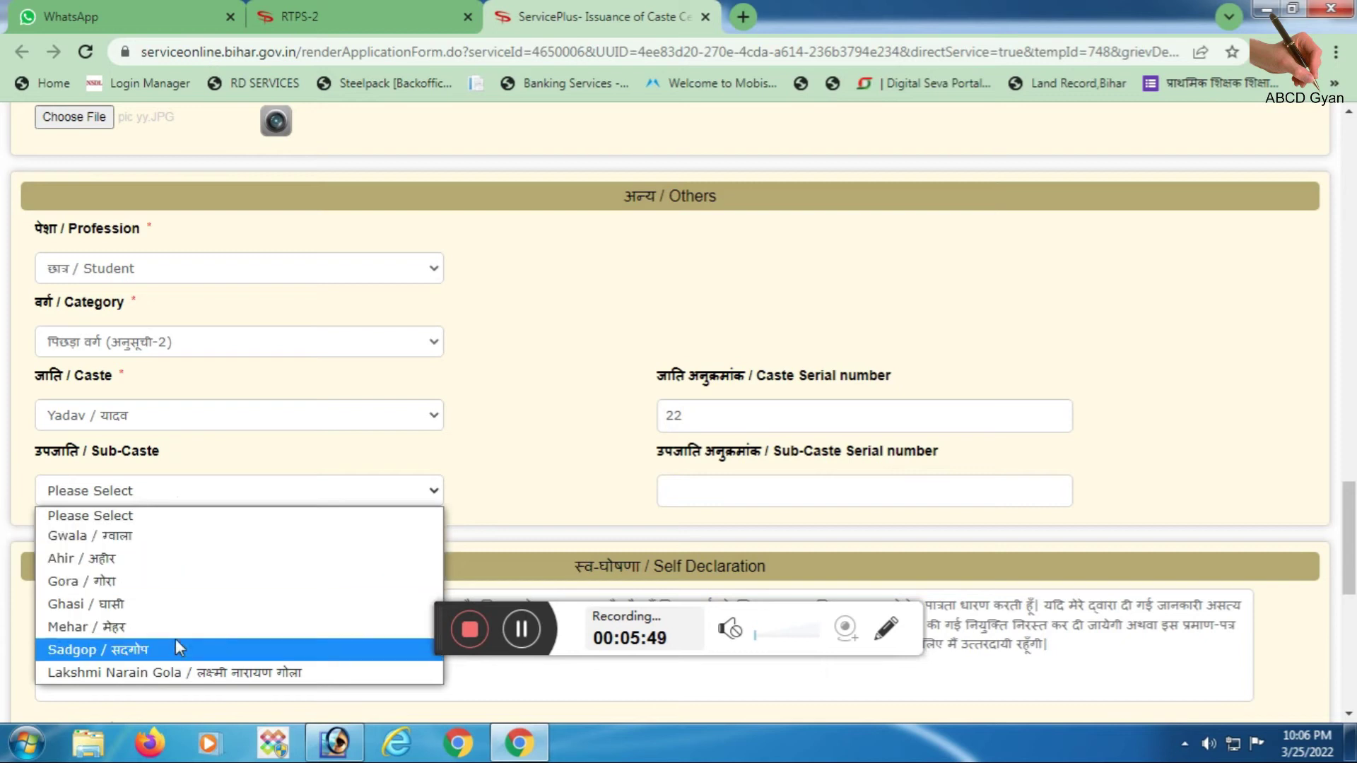
pyautogui.click(182, 535)
# Enter the word verification characters, then proceed with the application and accept the reminder to check the name and contact details
pyautogui.scroll(-4, 567, 378)
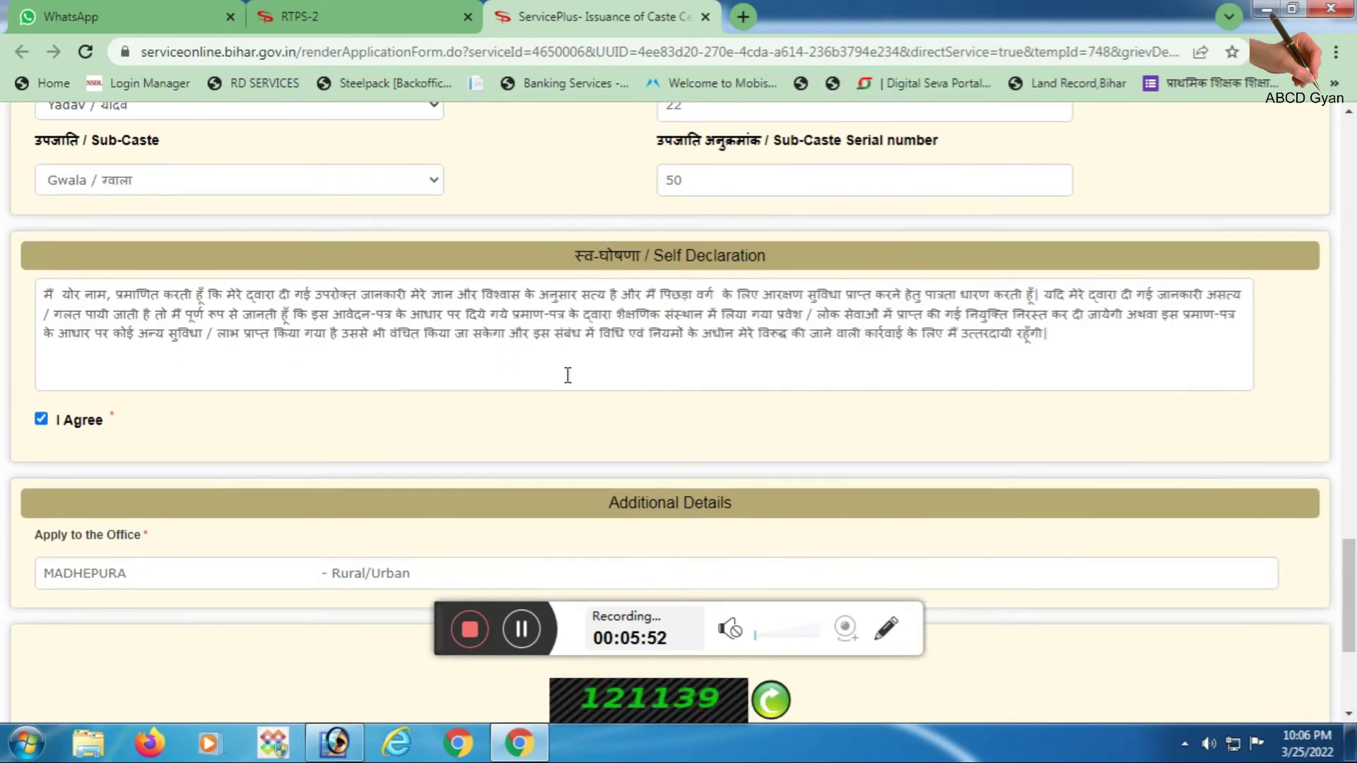
pyautogui.scroll(-4, 567, 375)
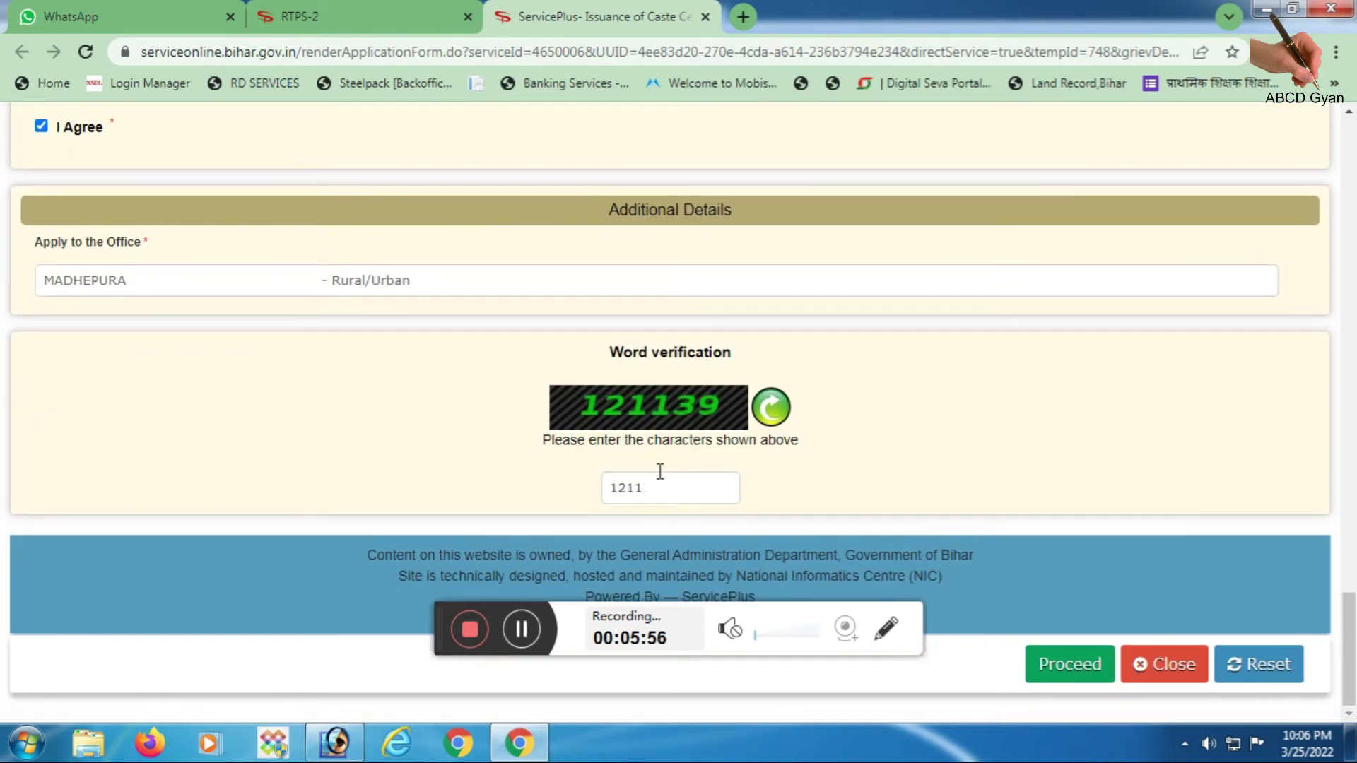
pyautogui.click(1046, 675)
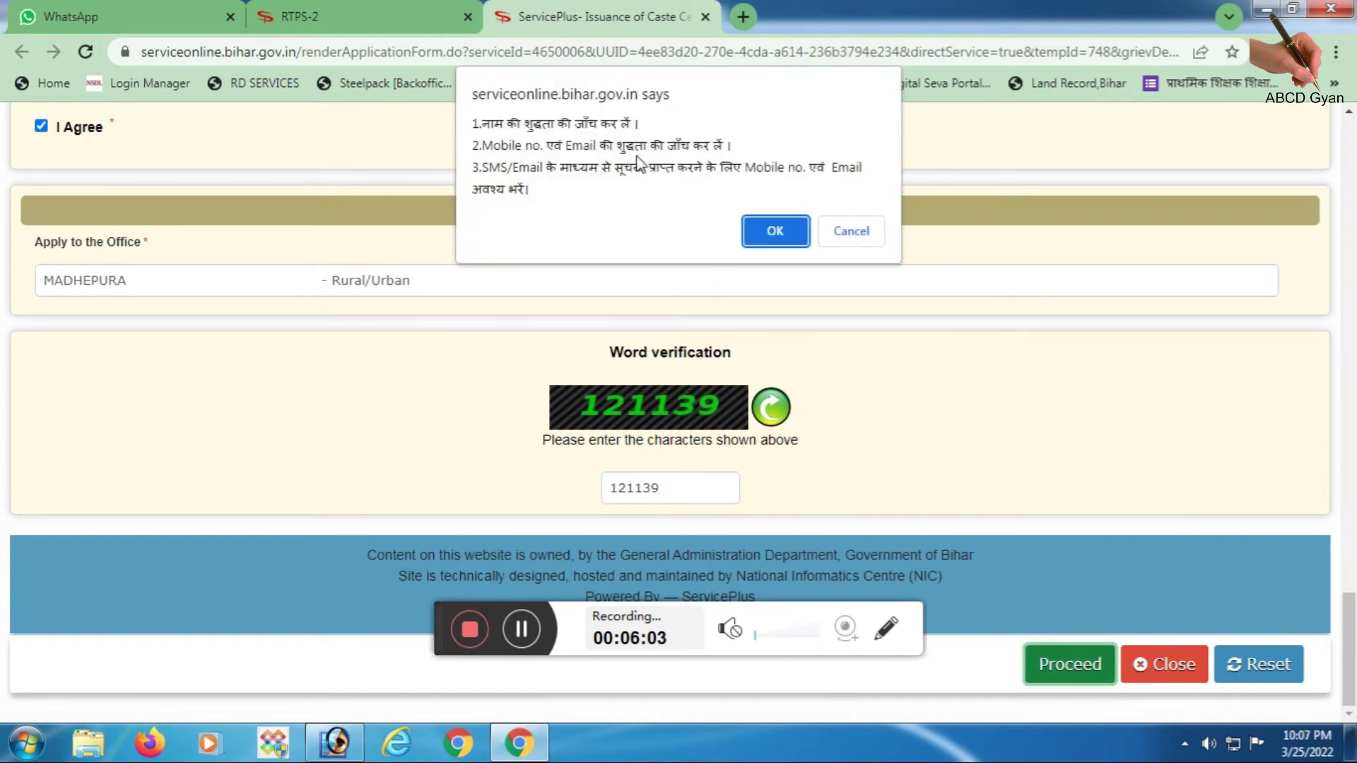
pyautogui.click(775, 232)
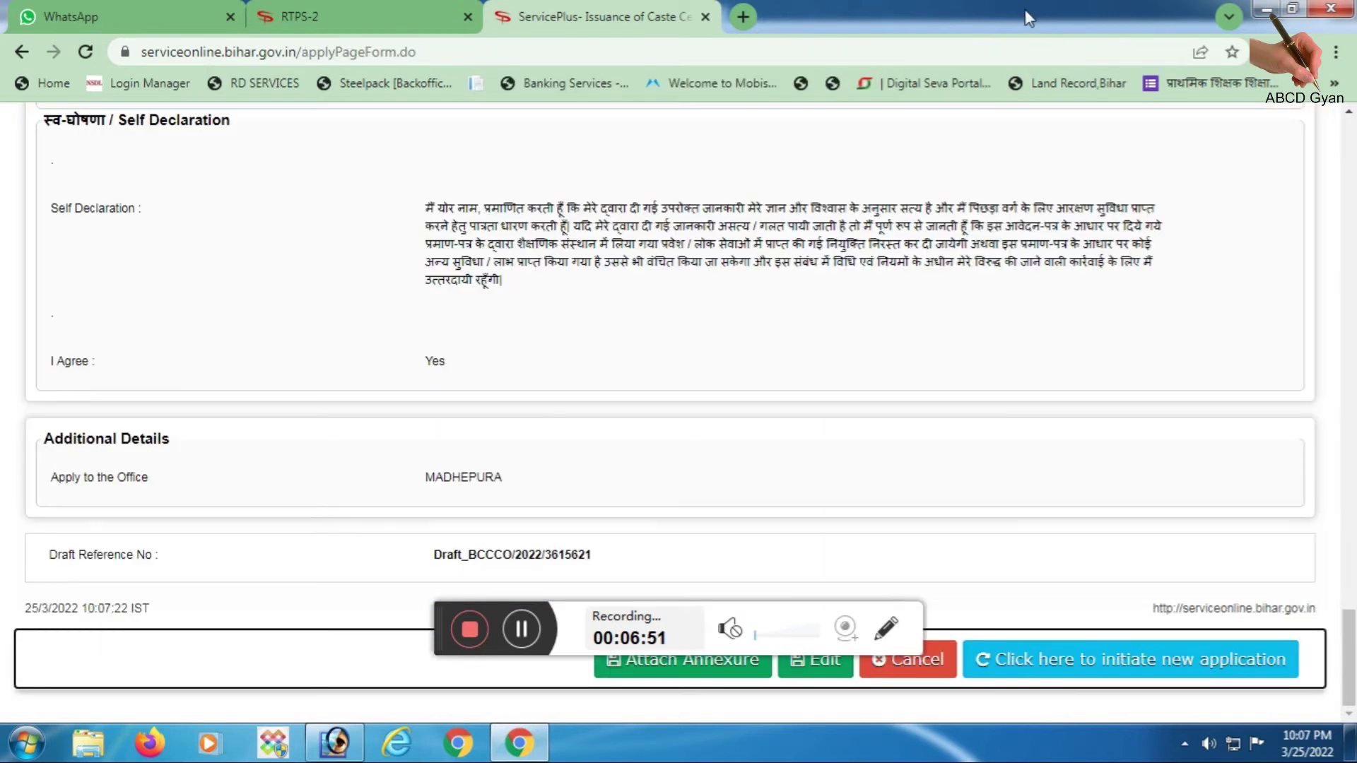
# Open the annexure attachment page for the draft caste certificate application
pyautogui.doubleClick(1000, 18)
pyautogui.scroll(-2, 739, 285)
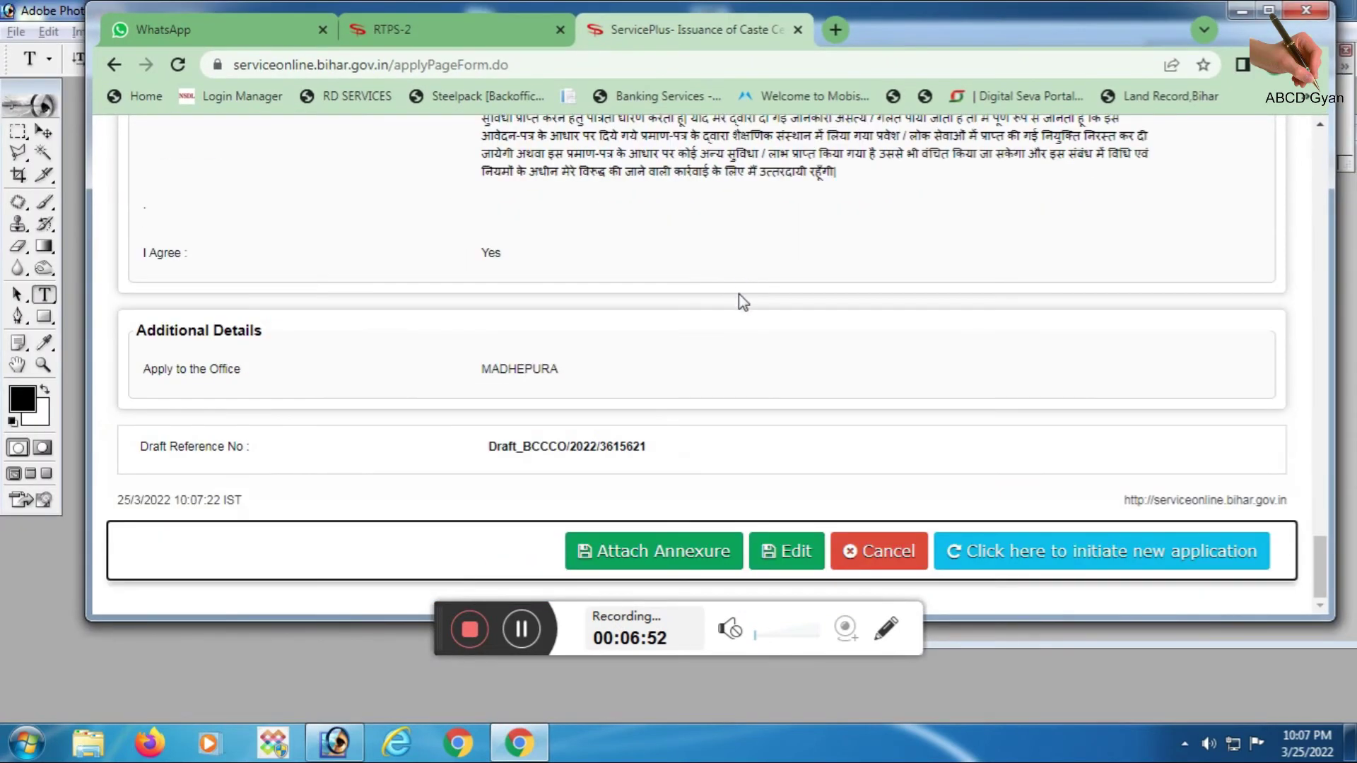
pyautogui.click(673, 551)
pyautogui.doubleClick(977, 32)
# Attach Adhar 1.JPG from the rtps 1 folder as the आधार कार्ड enclosure and save the annexure
pyautogui.click(609, 273)
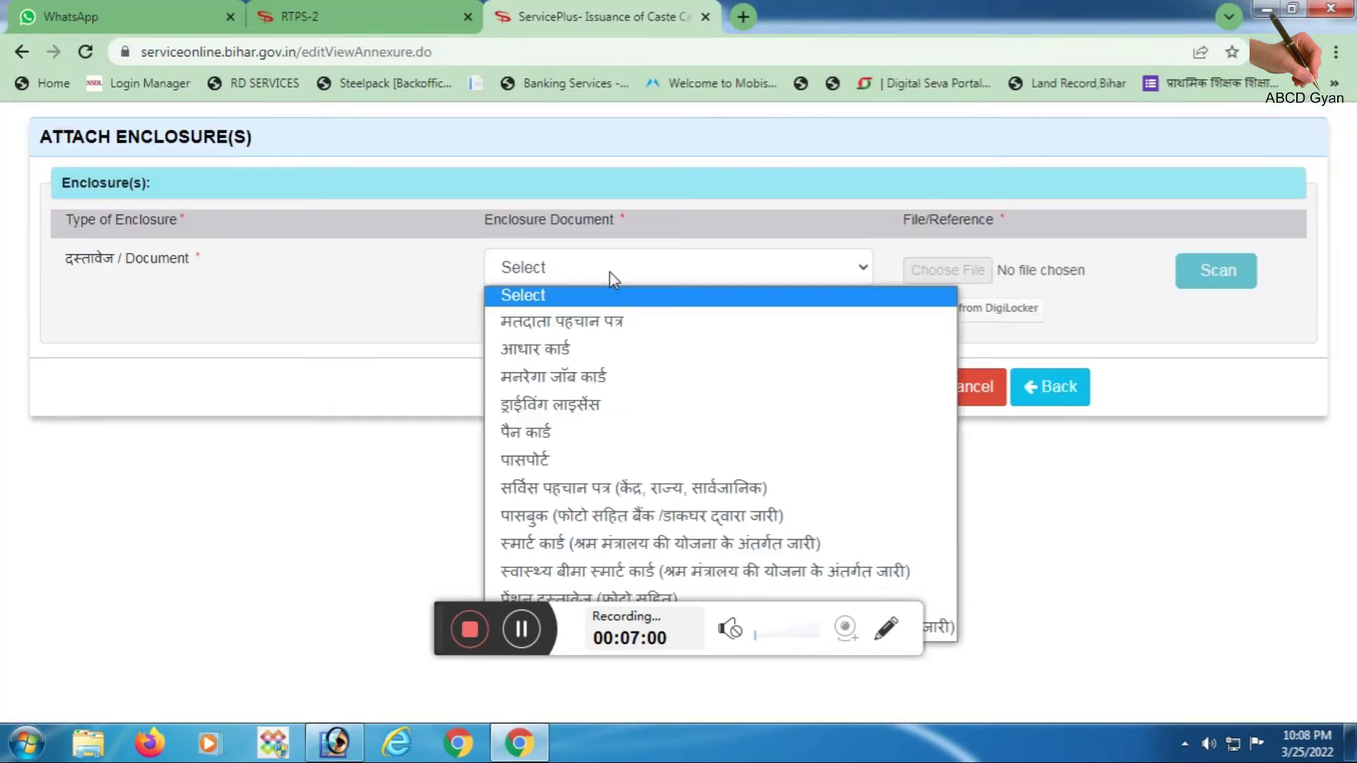
pyautogui.click(602, 355)
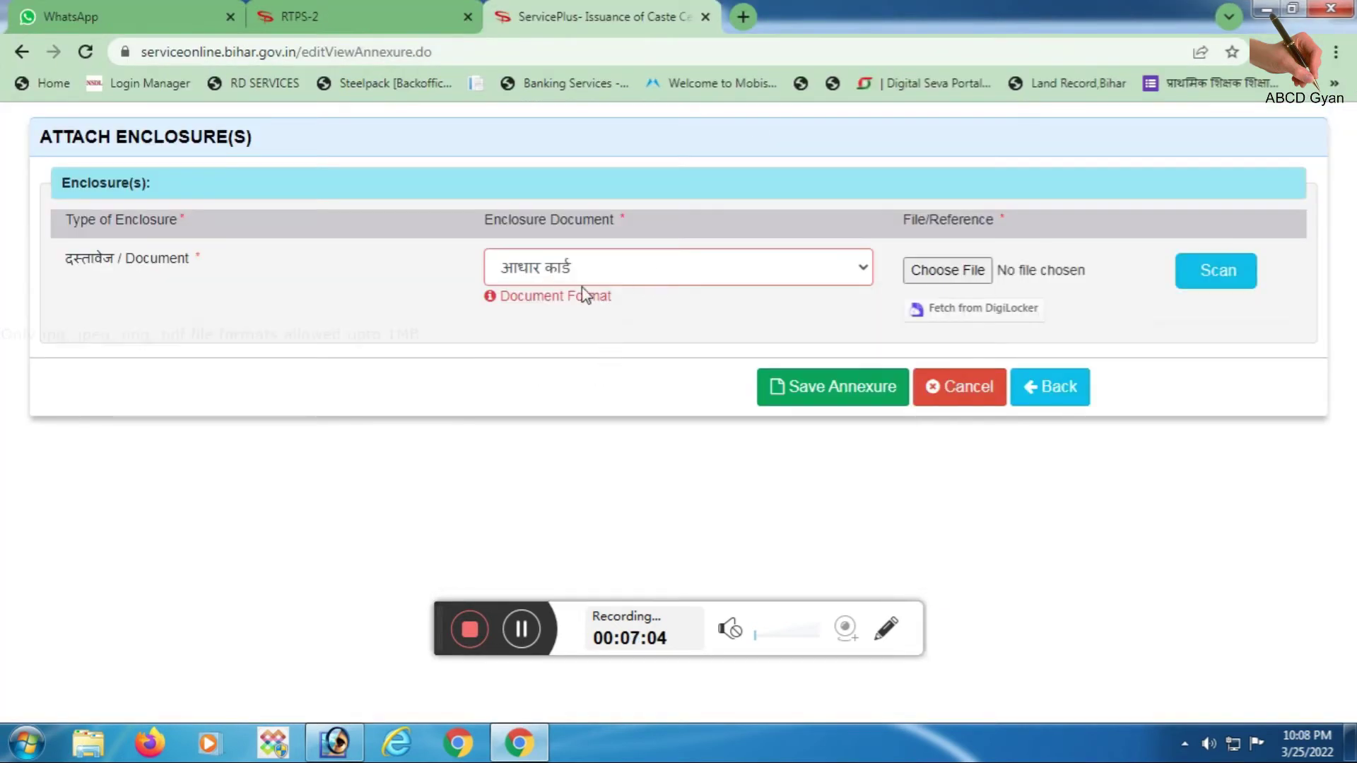
pyautogui.click(798, 275)
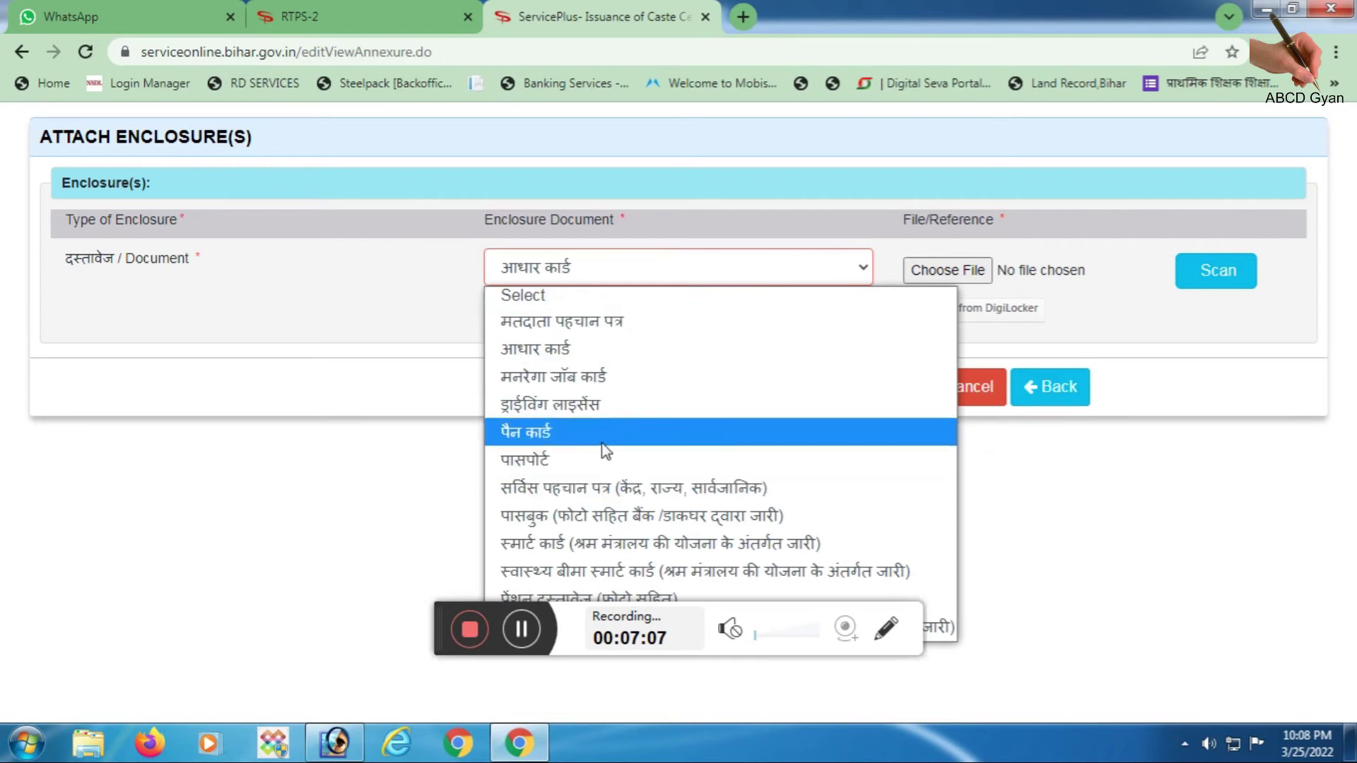
pyautogui.click(912, 271)
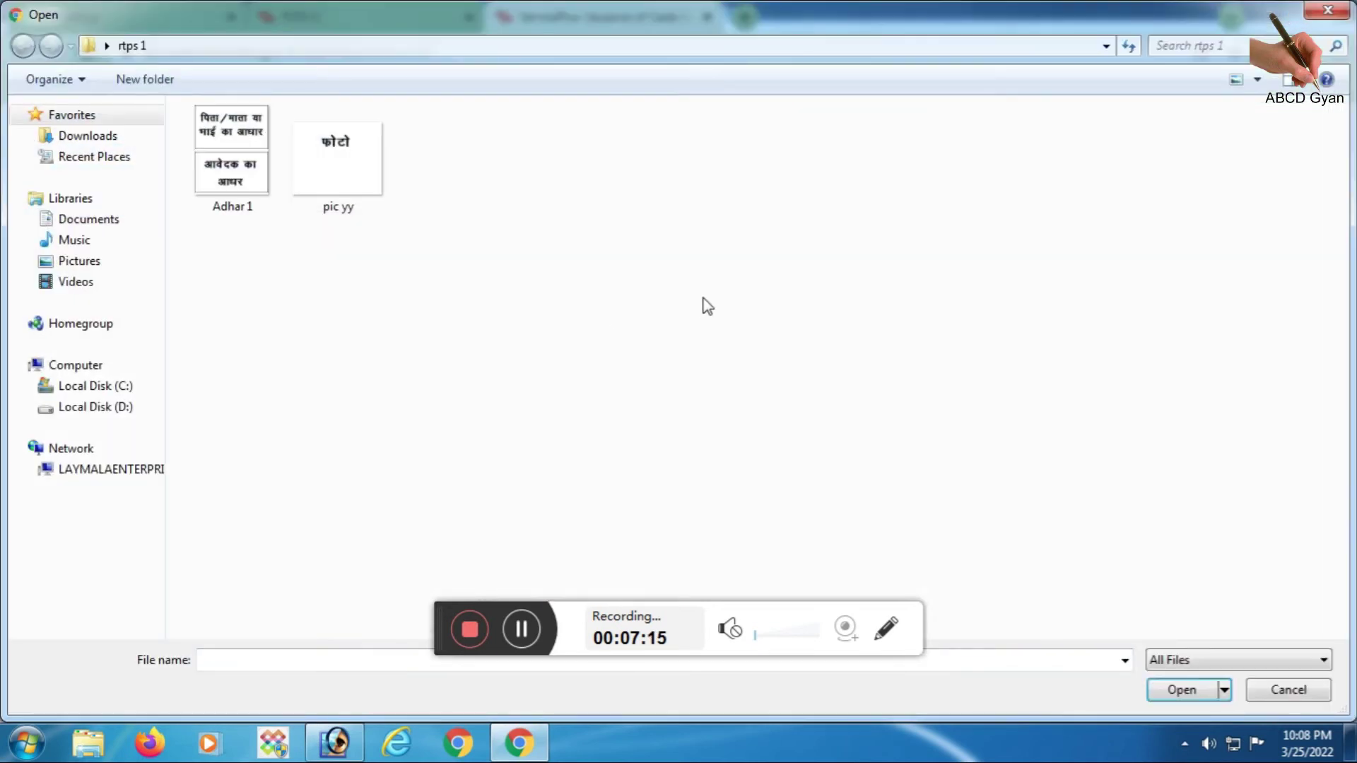
pyautogui.doubleClick(231, 155)
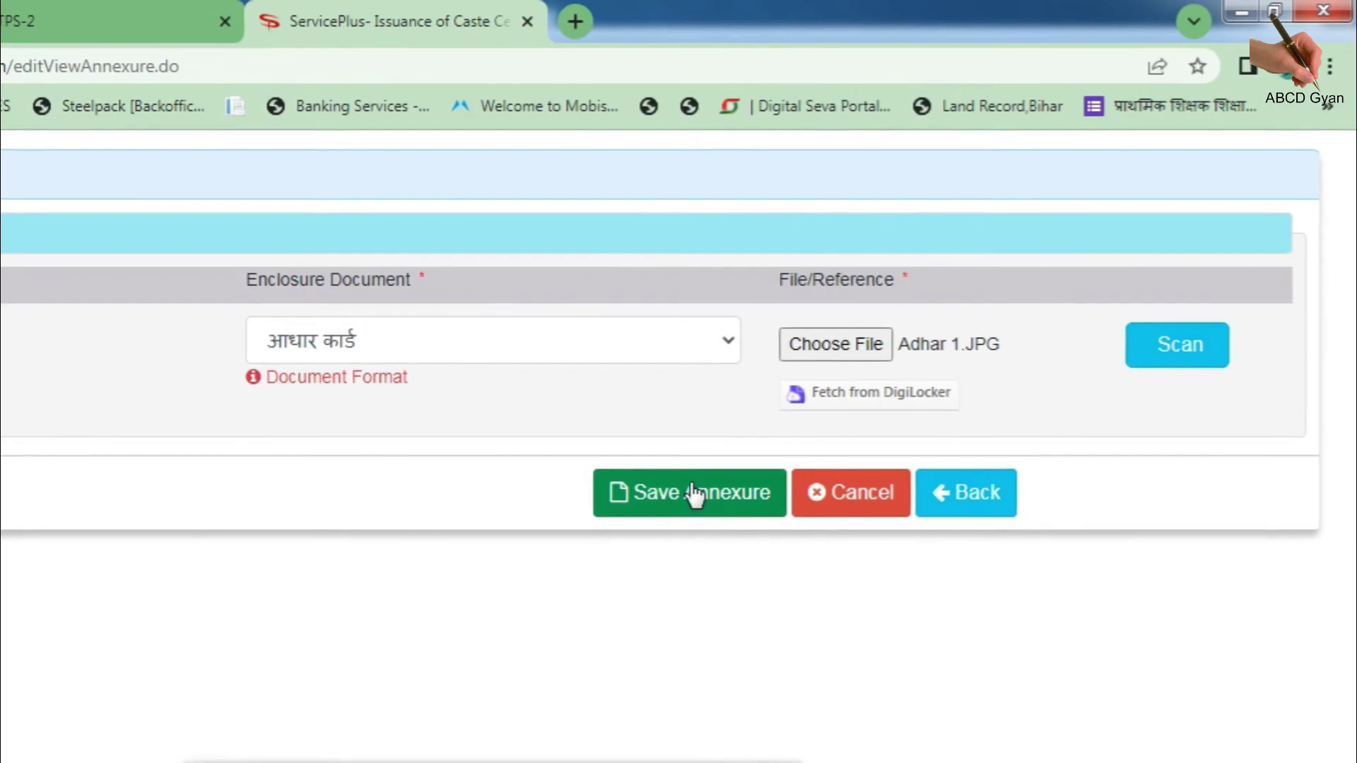
pyautogui.click(822, 394)
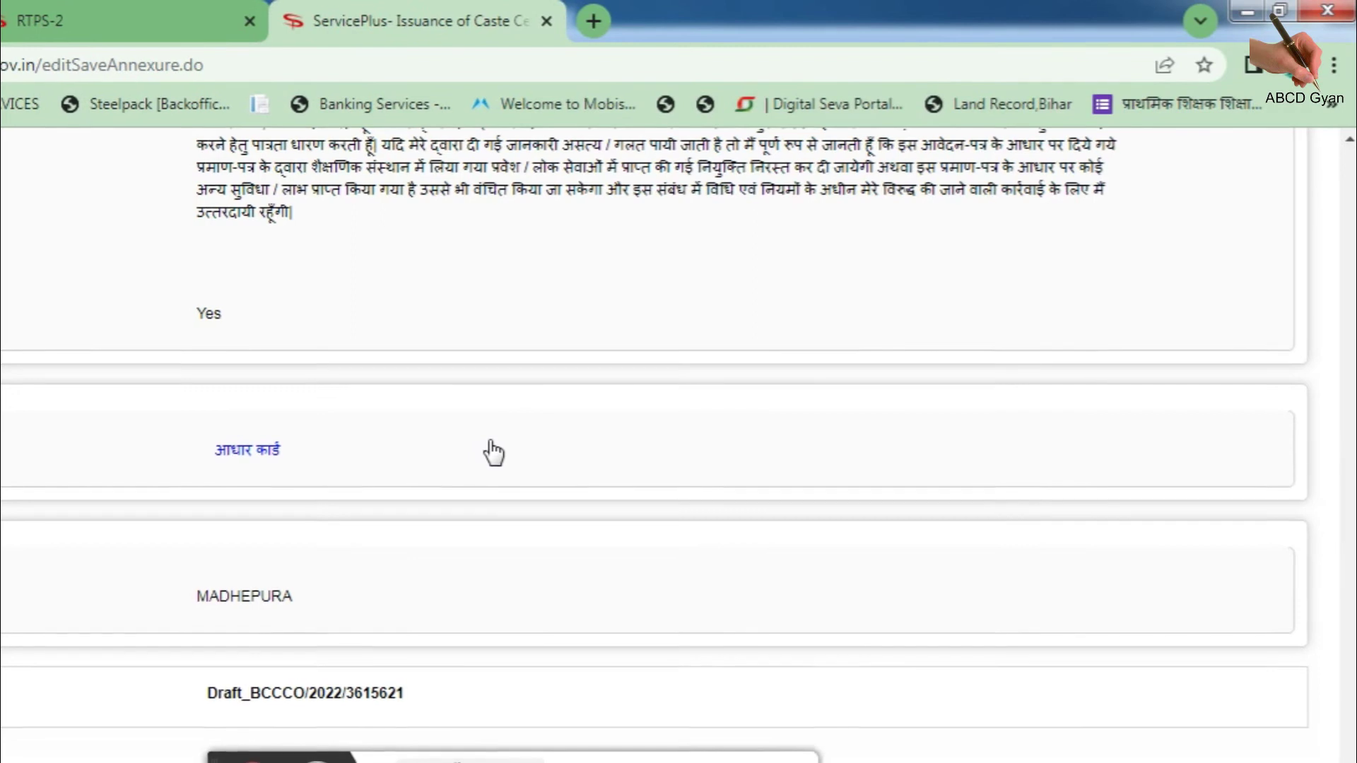
# Review the completed application details with the attached Aadhaar enclosure and submit the application
pyautogui.scroll(10, 493, 452)
pyautogui.scroll(10, 499, 450)
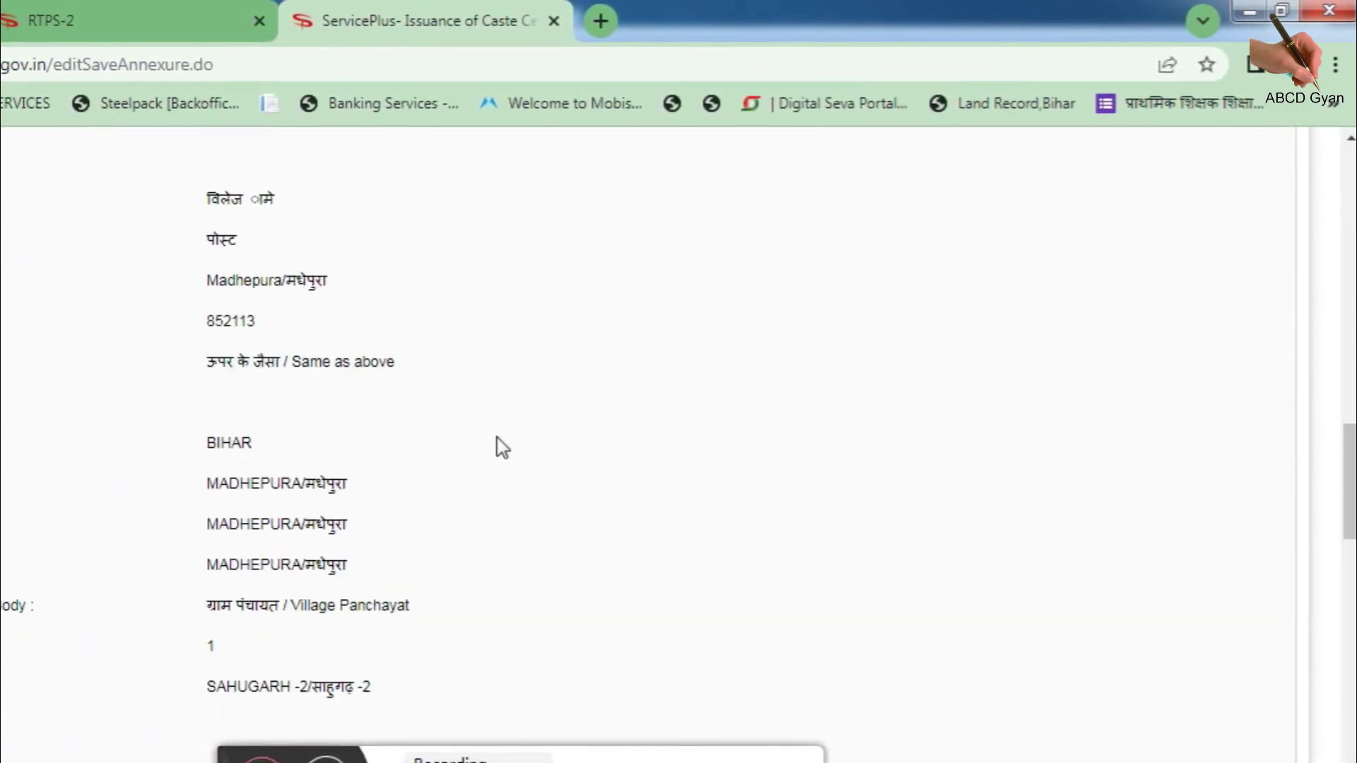
pyautogui.scroll(-15, 501, 449)
pyautogui.moveTo(805, 3); pyautogui.dragTo(706, 227)
pyautogui.scroll(-5, 710, 237)
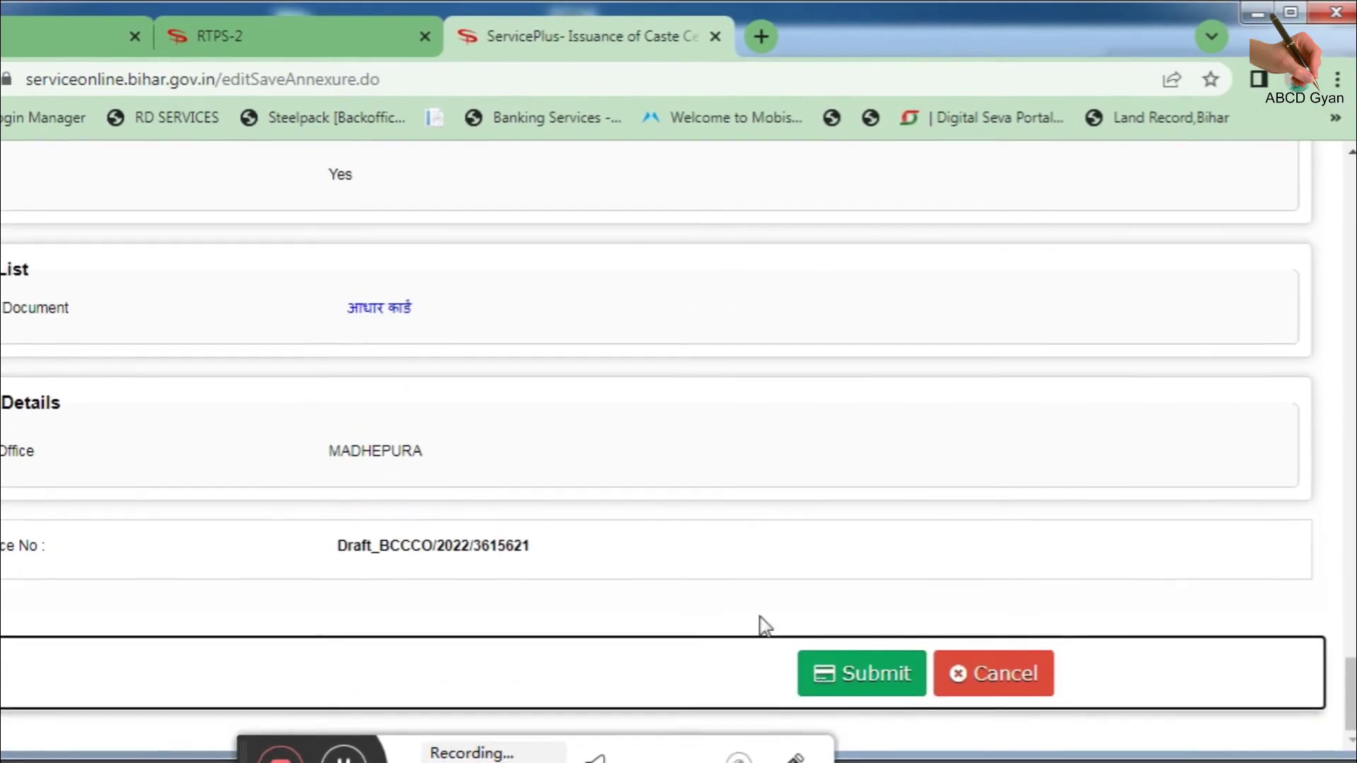
pyautogui.click(854, 677)
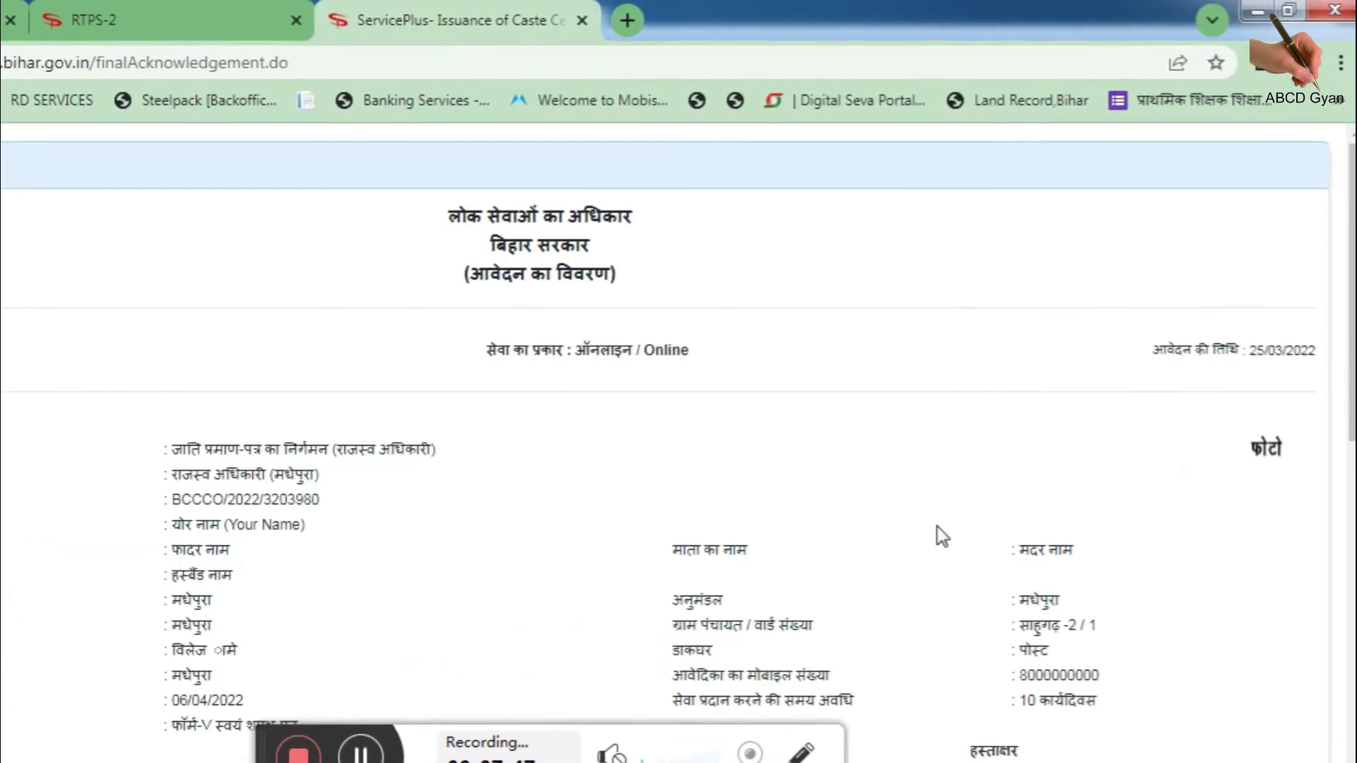
# Look through the final acknowledgement and export it to PDF
pyautogui.scroll(-10, 1048, 535)
pyautogui.scroll(1, 1007, 580)
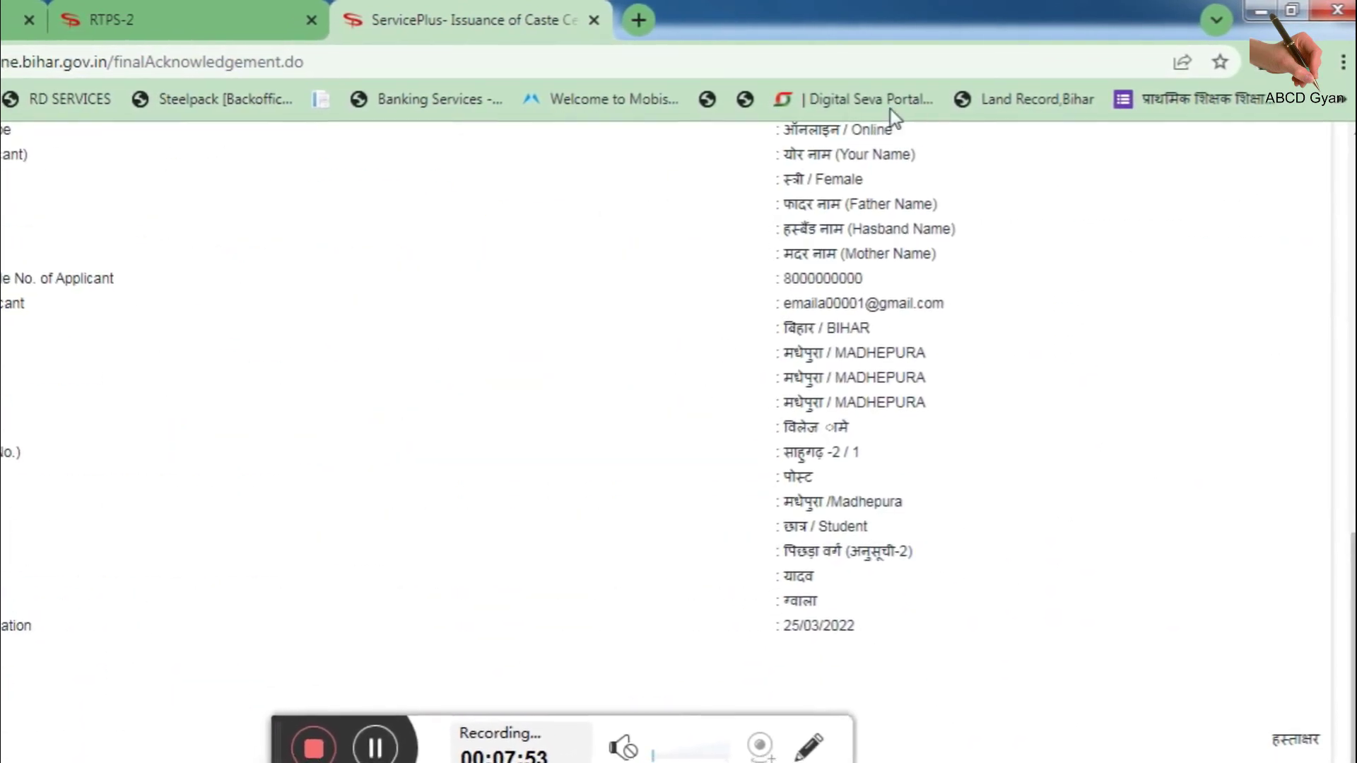
pyautogui.scroll(-3, 674, 438)
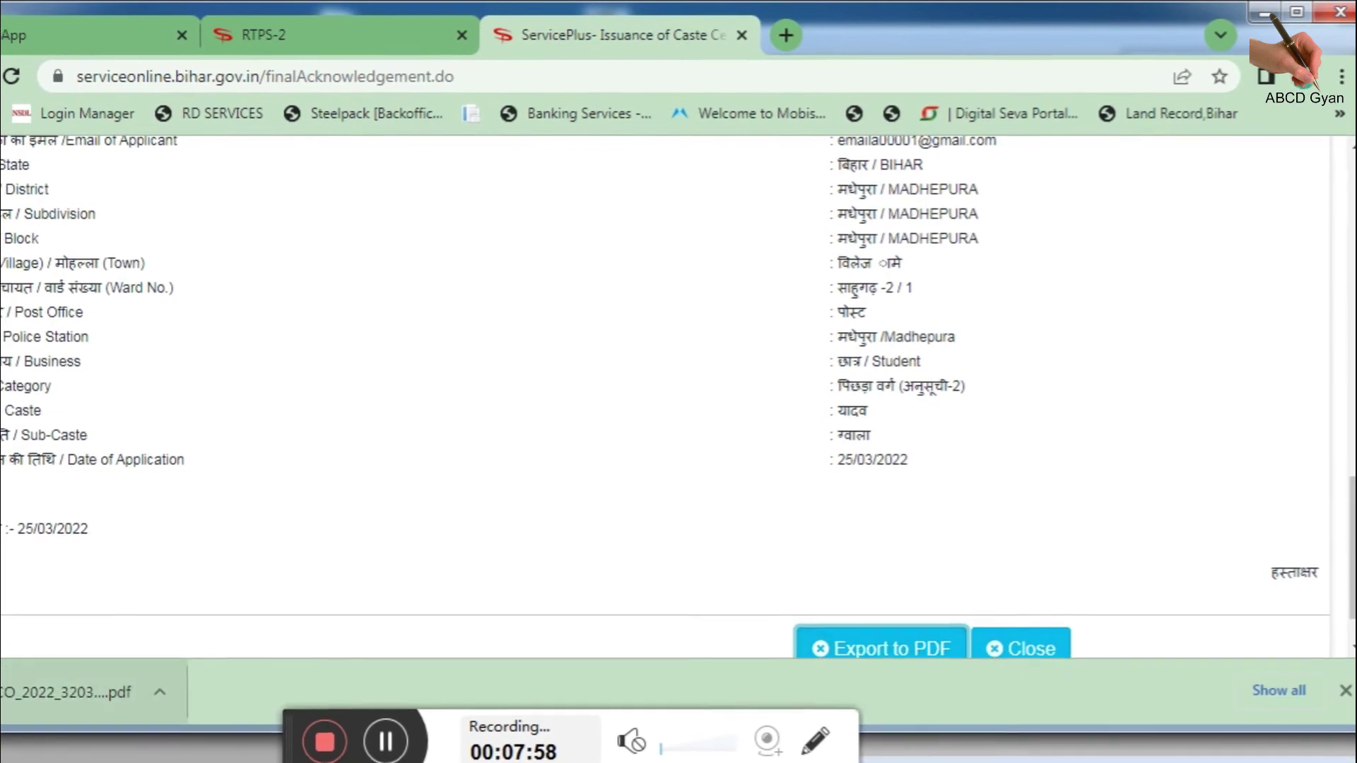
# Open the exported acknowledgement PDF, check its first page, and close it
pyautogui.click(27, 683)
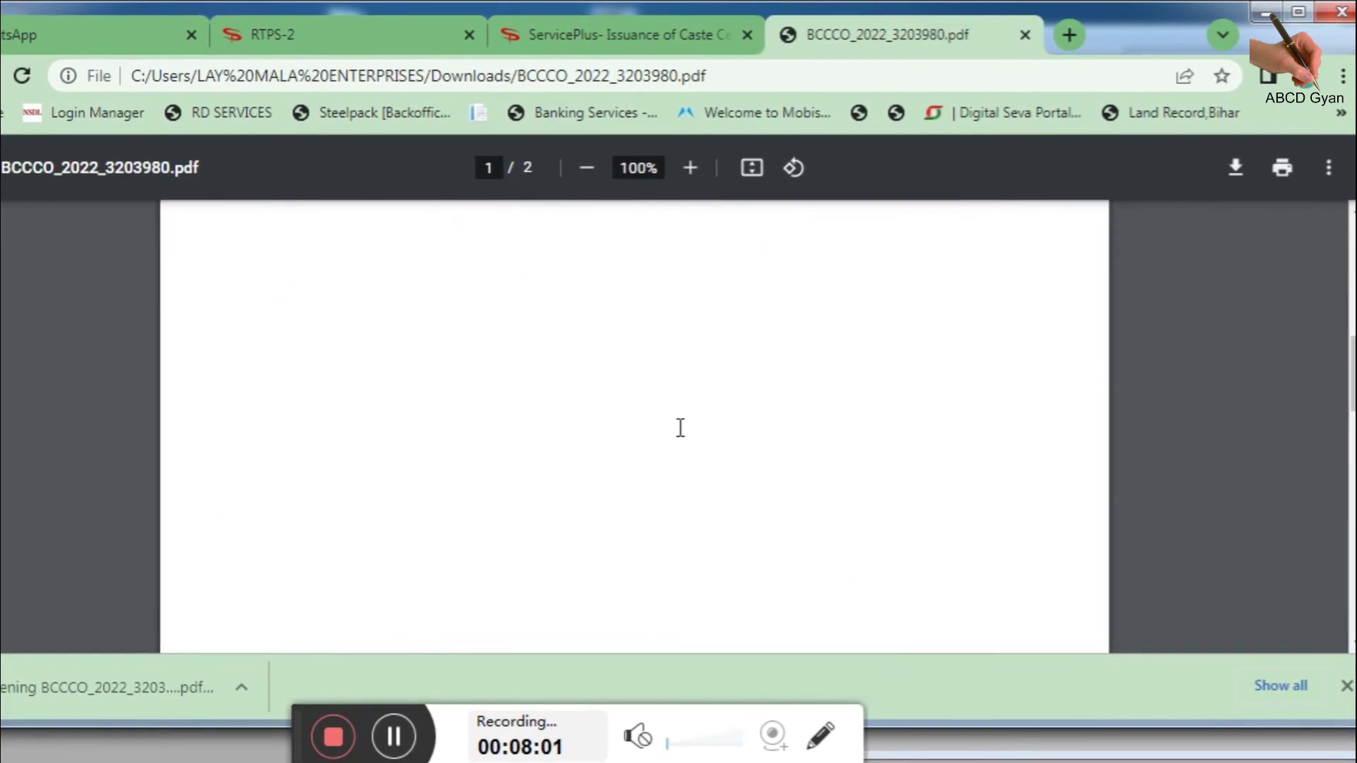
pyautogui.scroll(7, 650, 445)
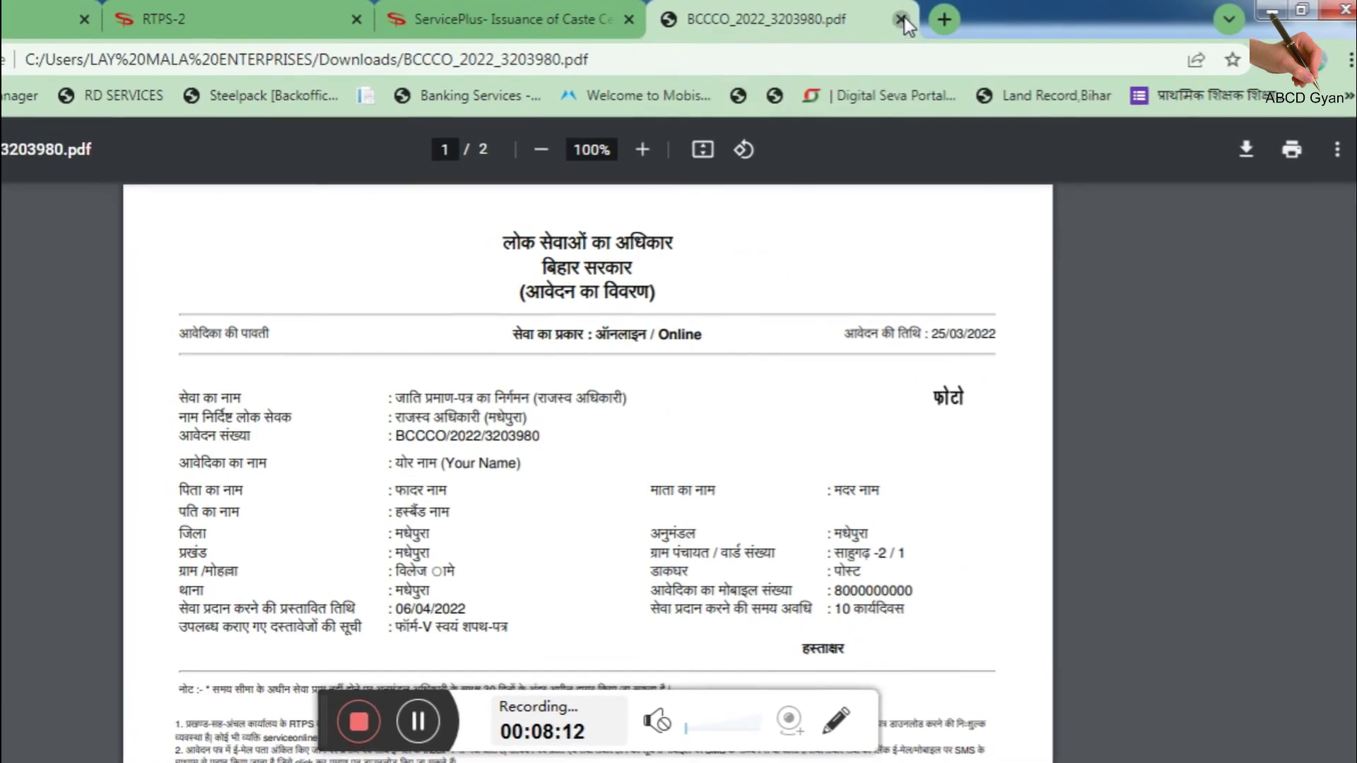
pyautogui.click(900, 19)
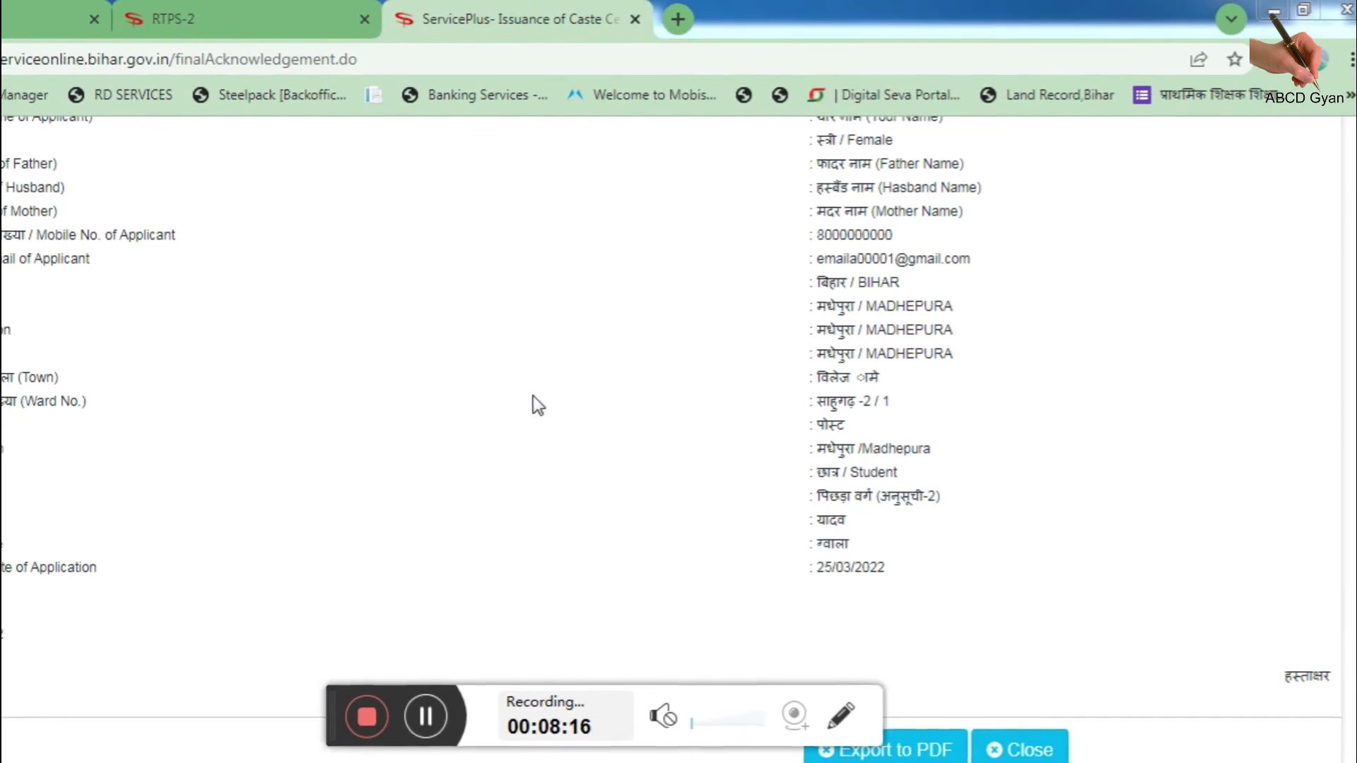
# Return to the RTPS portal home page, look over its services, and open the certificate download page
pyautogui.click(286, 4)
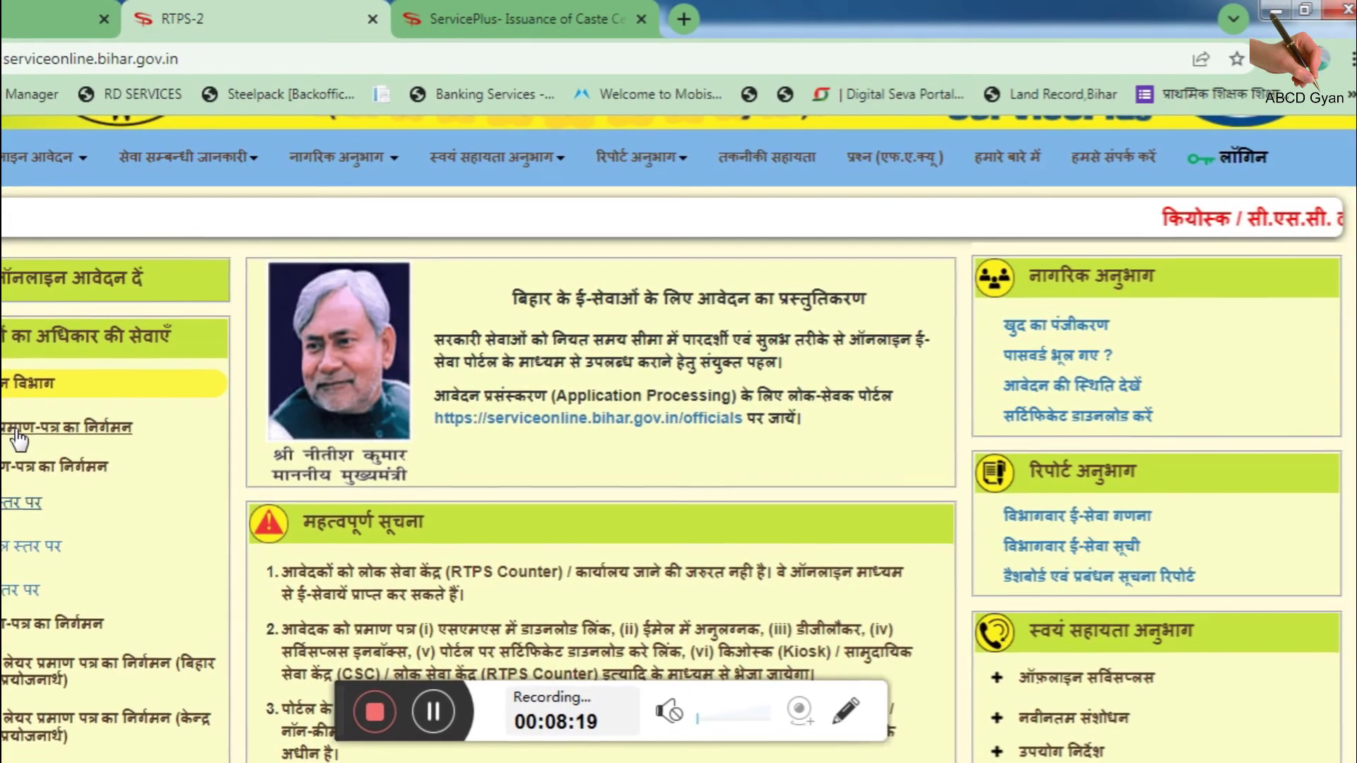
pyautogui.scroll(-3, 11, 473)
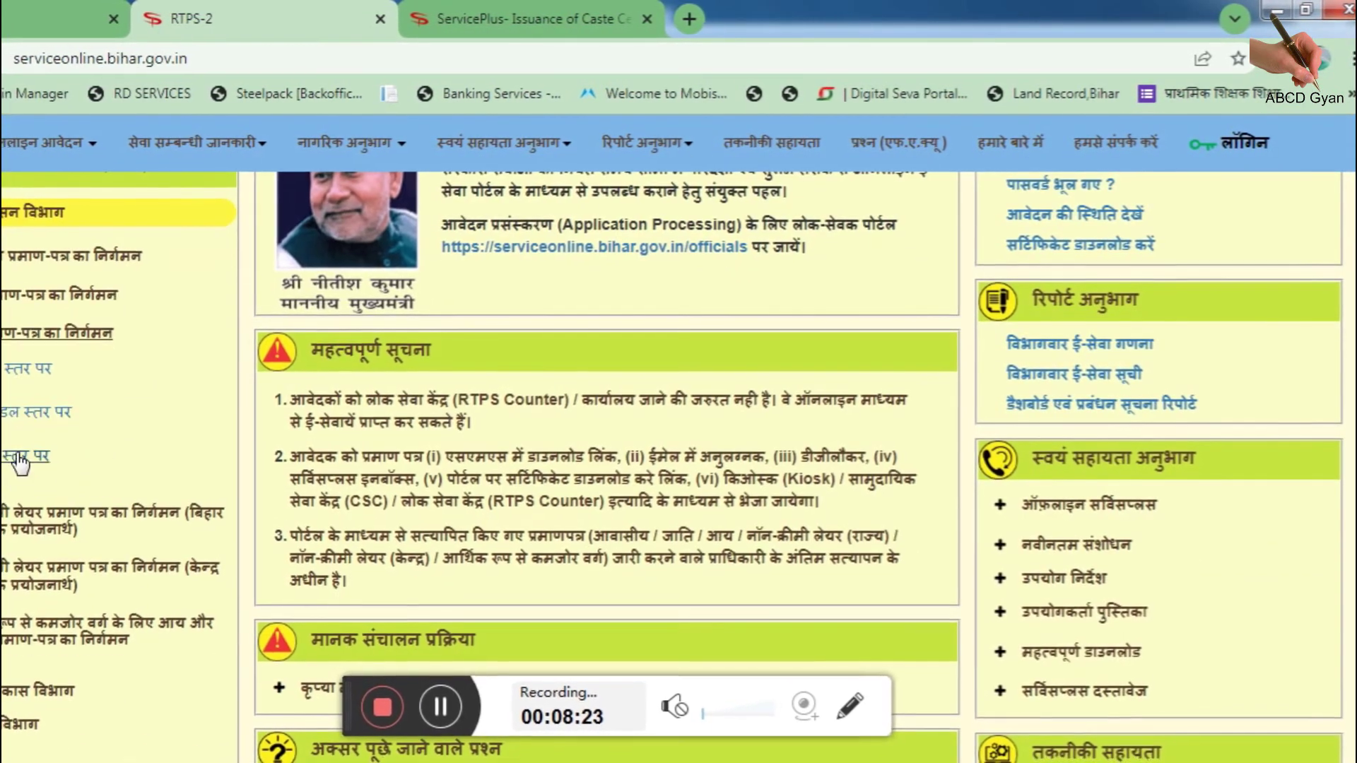
pyautogui.scroll(5, 109, 467)
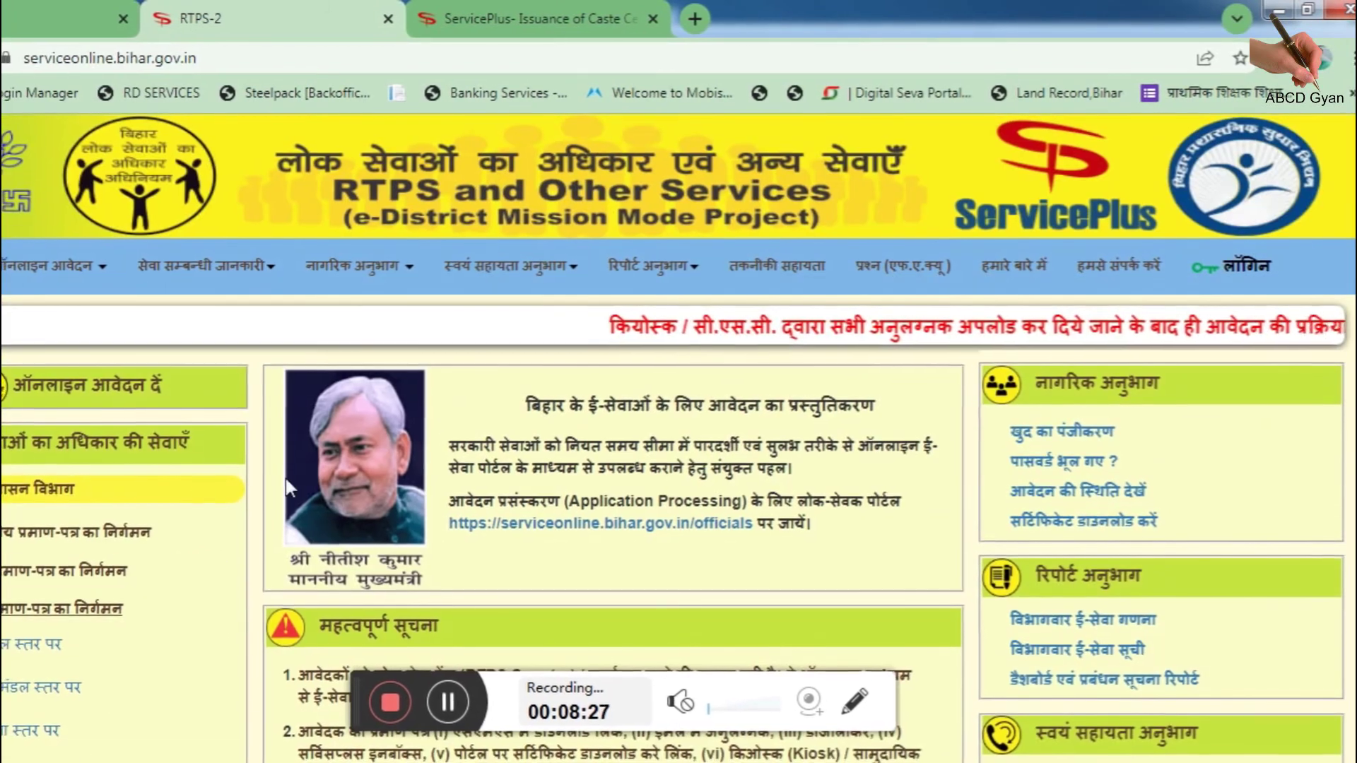
pyautogui.scroll(-2, 156, 544)
pyautogui.scroll(2, 154, 537)
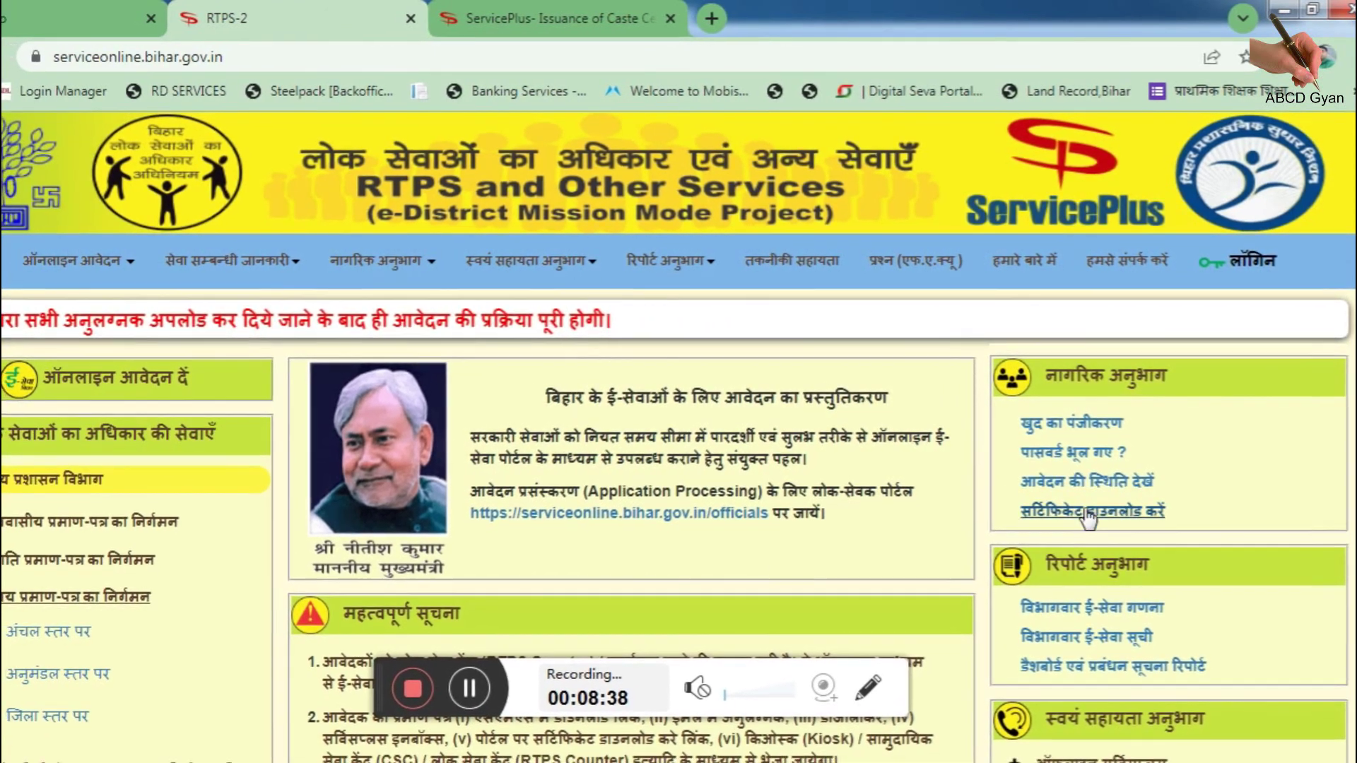
pyautogui.scroll(-4, 375, 370)
pyautogui.scroll(4, 416, 487)
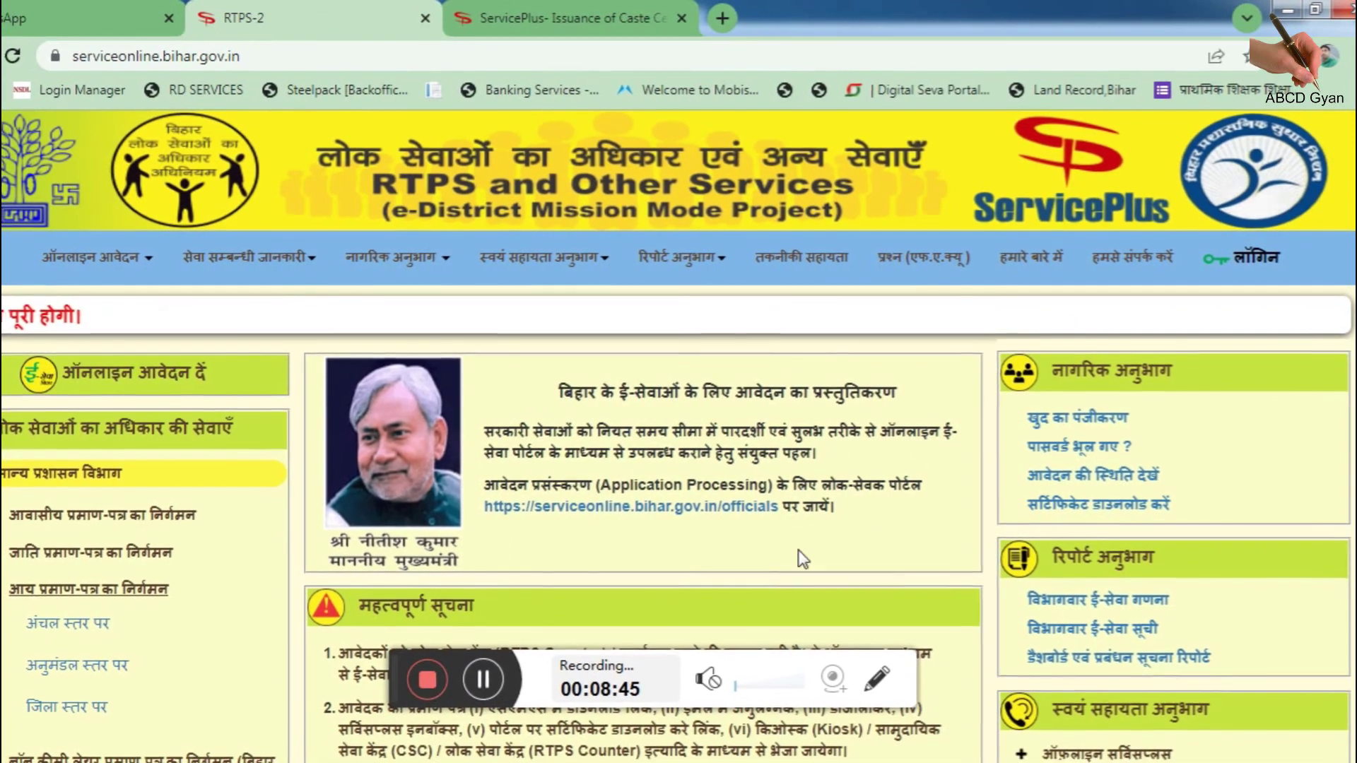
pyautogui.click(1099, 503)
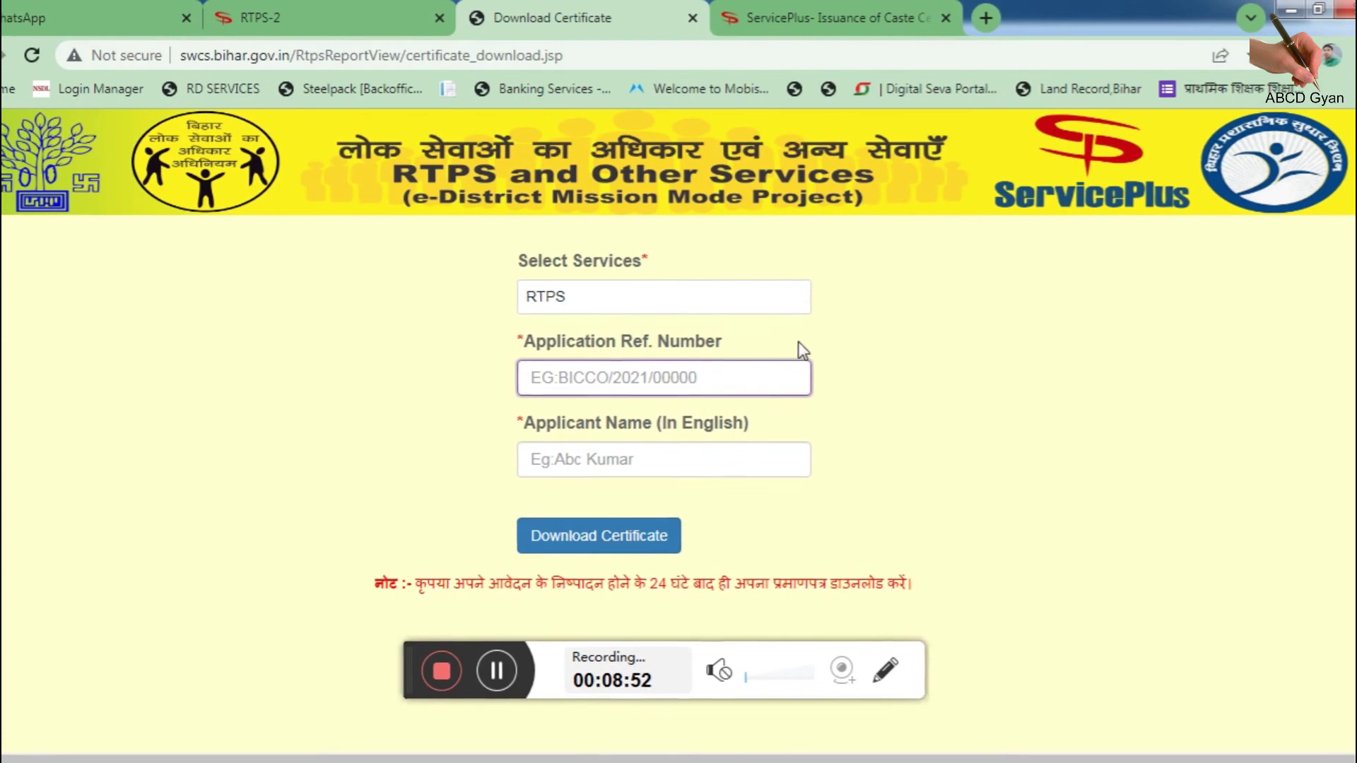
# Copy the application number from the downloaded acknowledgement PDF in Adobe Reader and return to the Download Certificate page in Chrome
pyautogui.hotkey('ctrl', 'j')
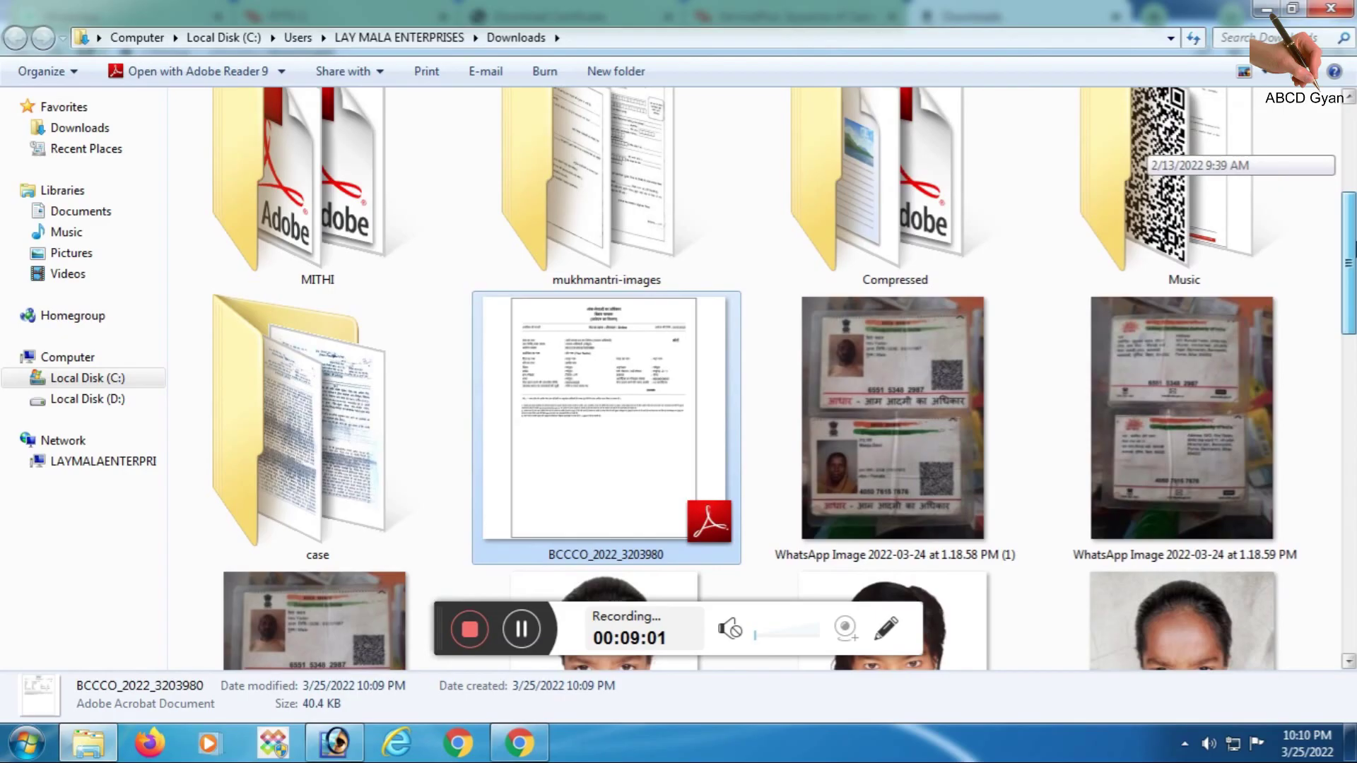
pyautogui.doubleClick(575, 414)
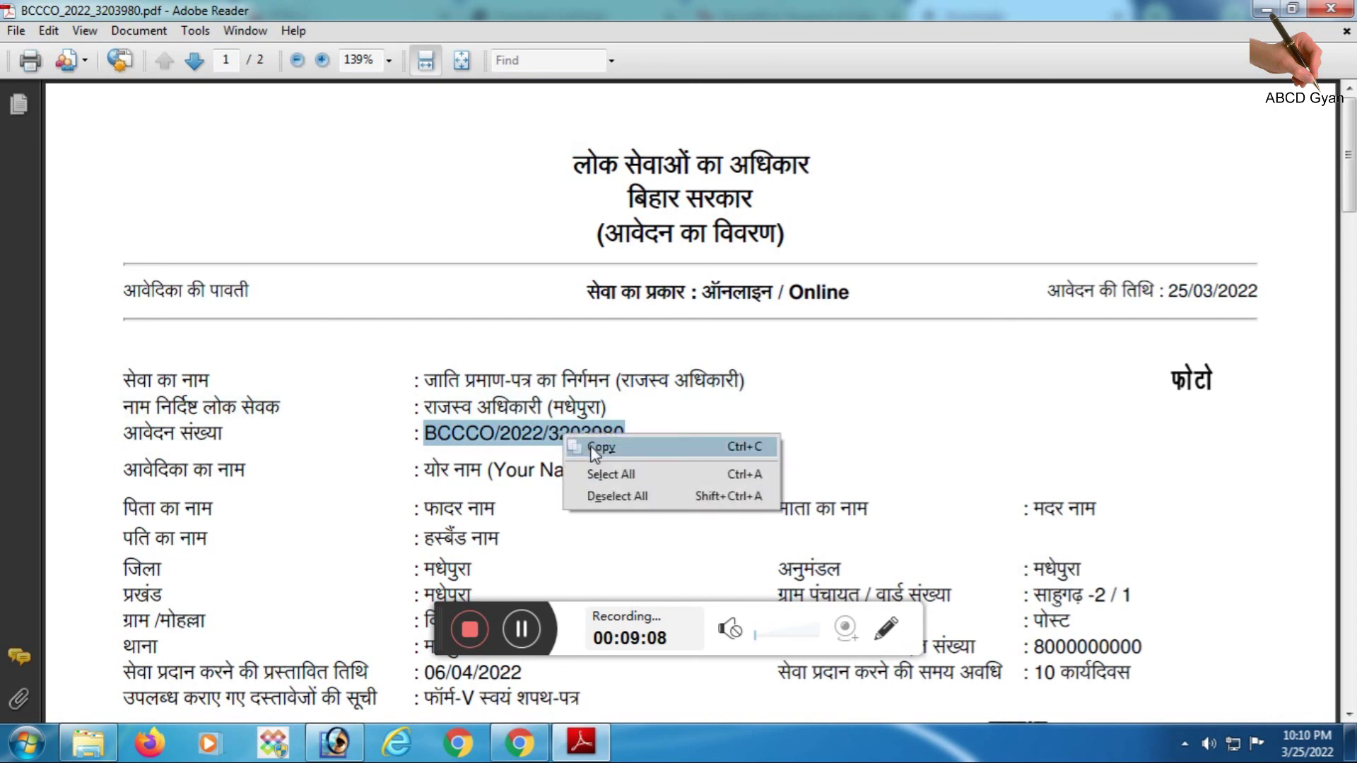
pyautogui.click(529, 742)
pyautogui.click(749, 10)
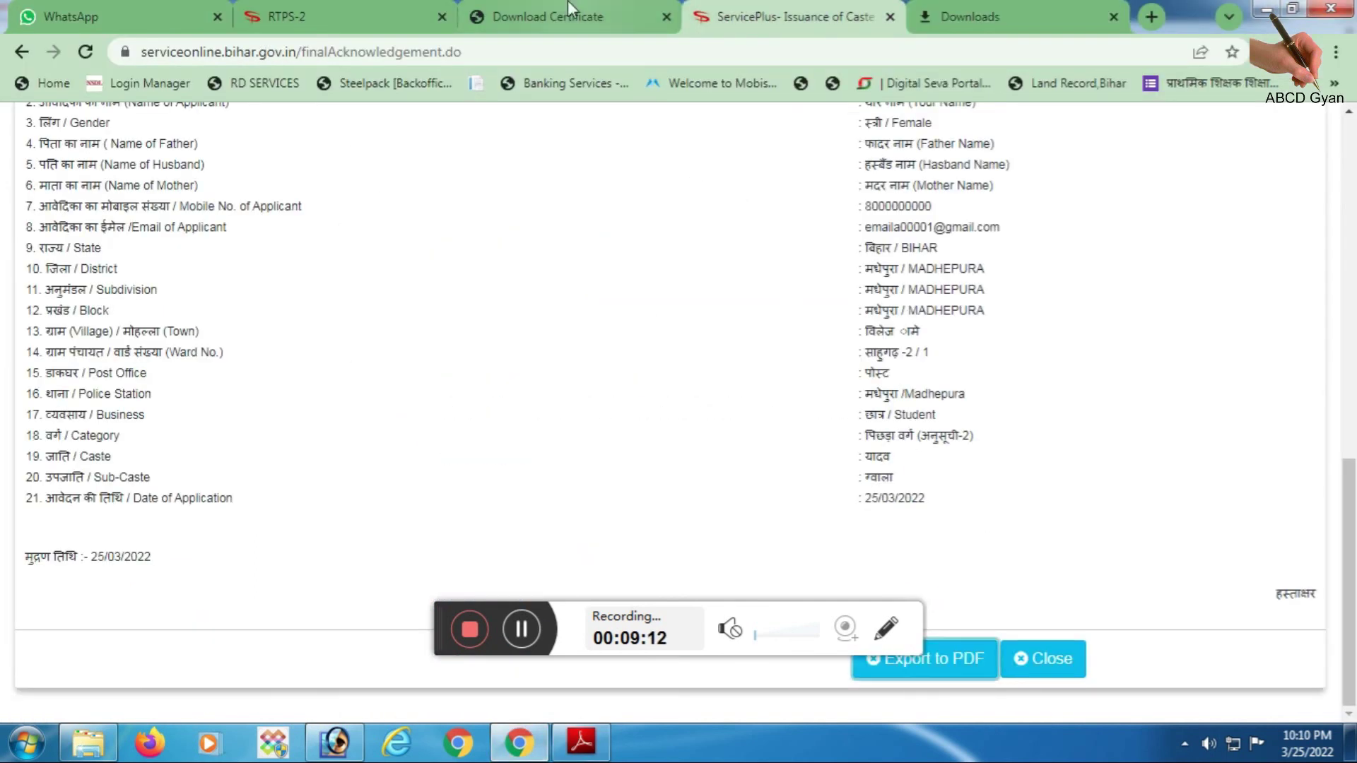